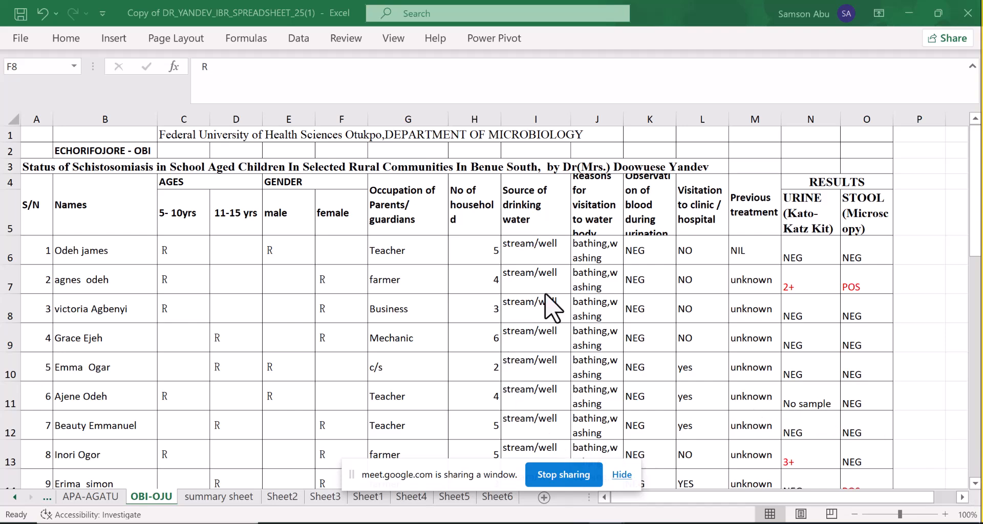
# Scroll through the OBI-OJU sheet to review the pupils' ages, gender and urine and stool results
pyautogui.scroll(-1, 614, 317)
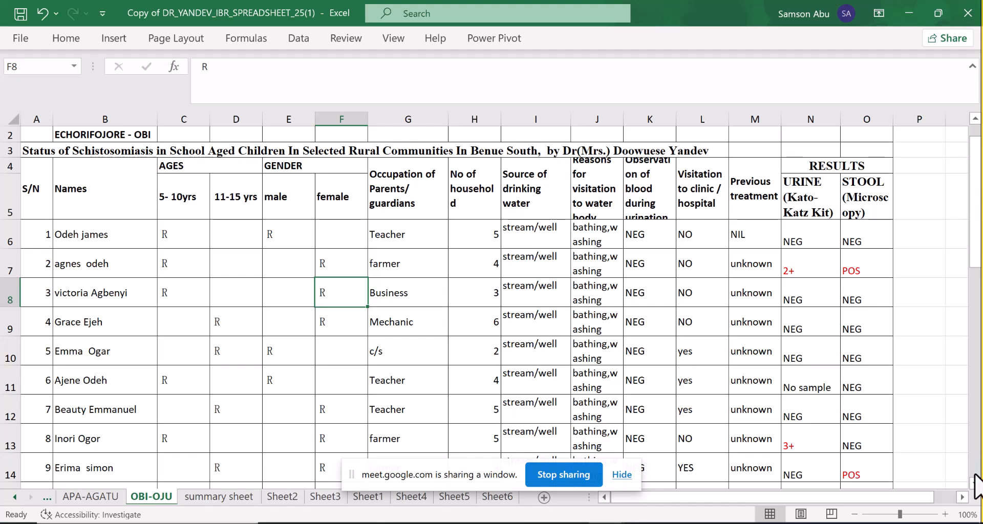
pyautogui.scroll(-1, 975, 483)
pyautogui.scroll(-5, 974, 486)
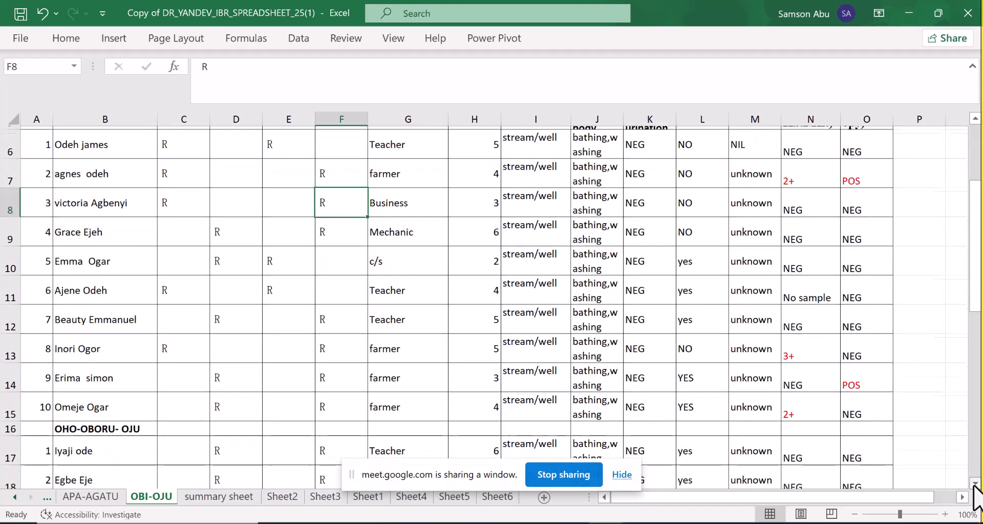
pyautogui.scroll(-2, 975, 492)
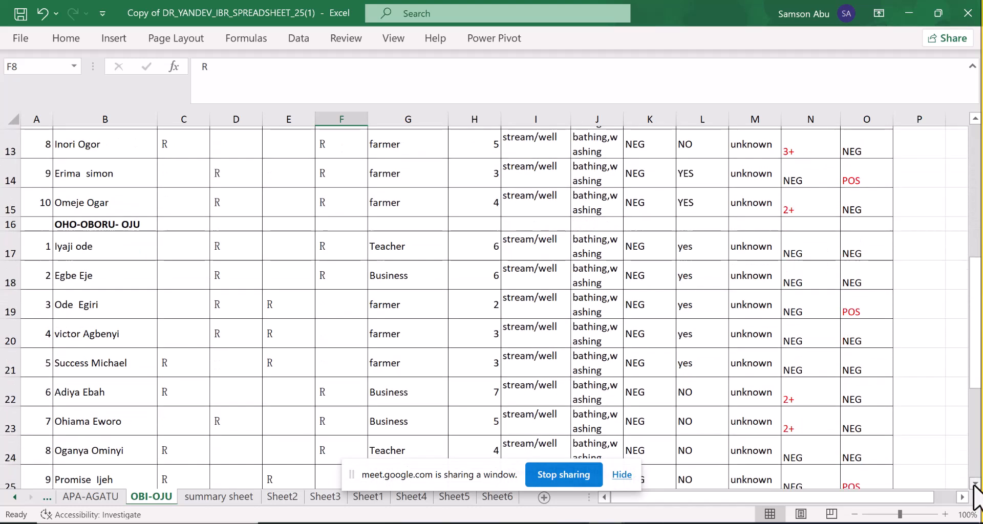
pyautogui.moveTo(975, 382); pyautogui.dragTo(974, 188)
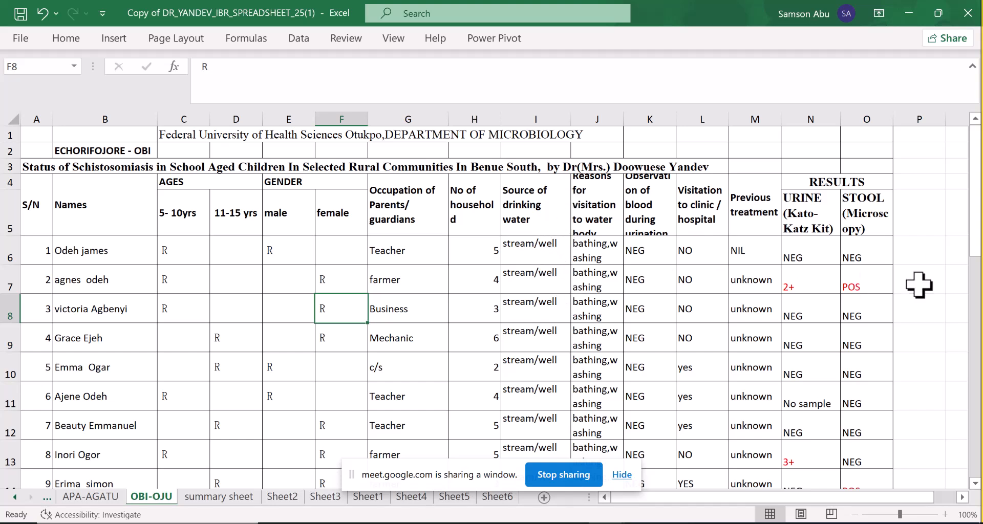
pyautogui.moveTo(974, 233); pyautogui.dragTo(974, 255)
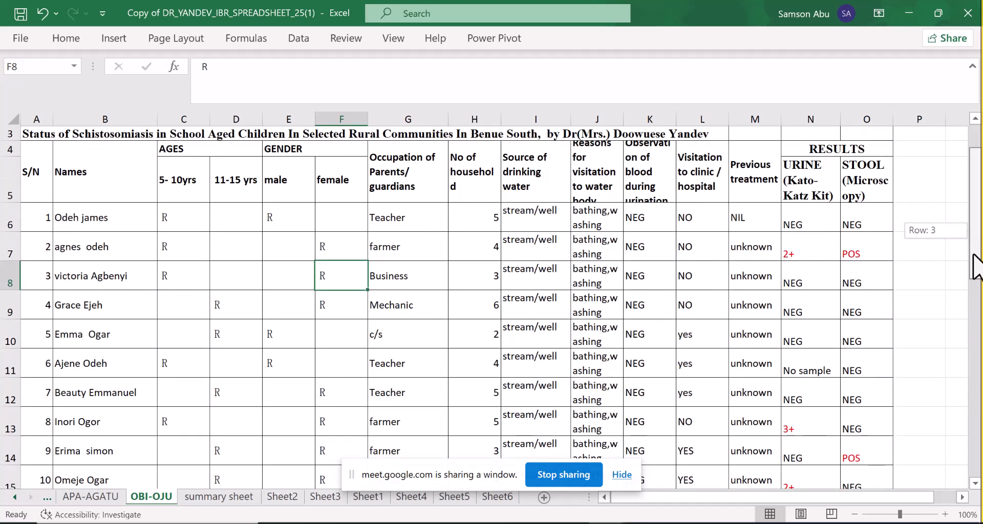
pyautogui.moveTo(975, 266); pyautogui.dragTo(976, 307)
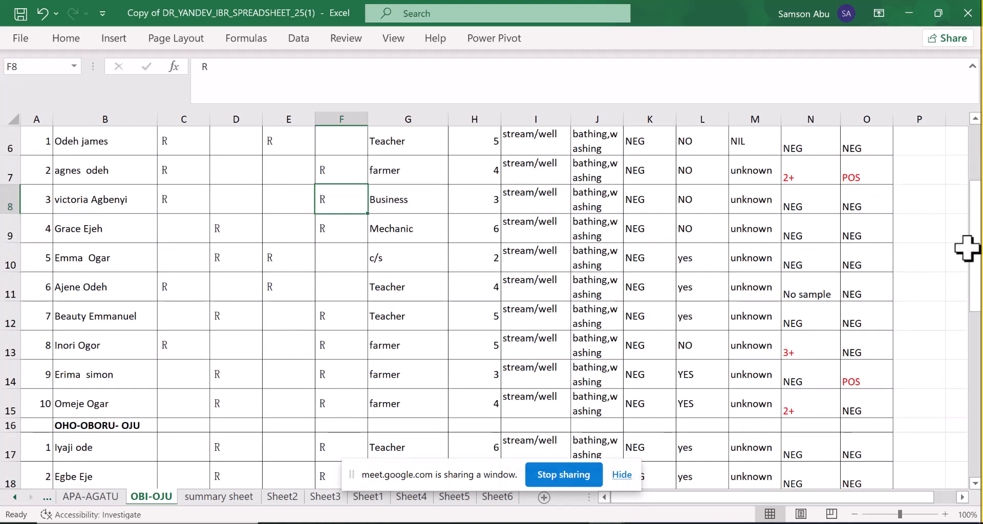
pyautogui.moveTo(976, 269); pyautogui.dragTo(954, 232)
pyautogui.click(971, 429)
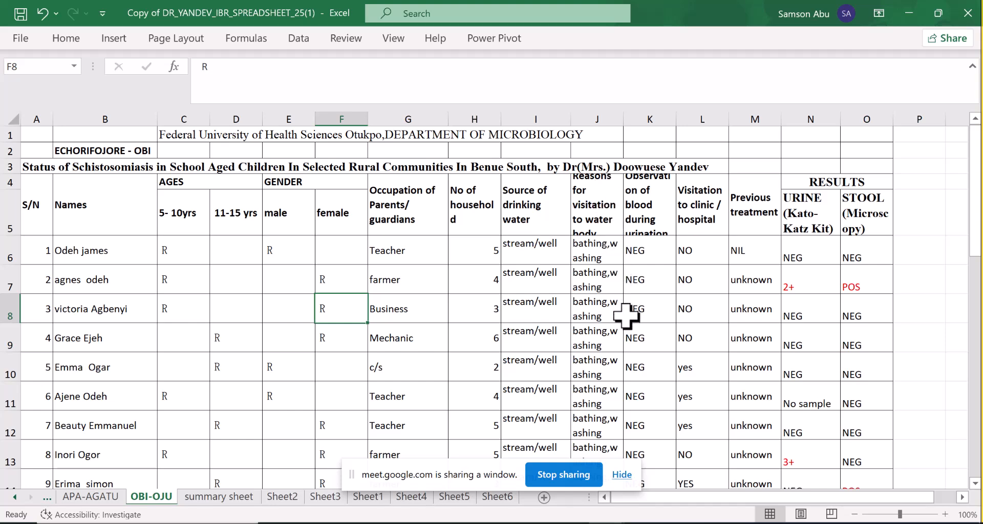
pyautogui.moveTo(977, 236); pyautogui.dragTo(974, 147)
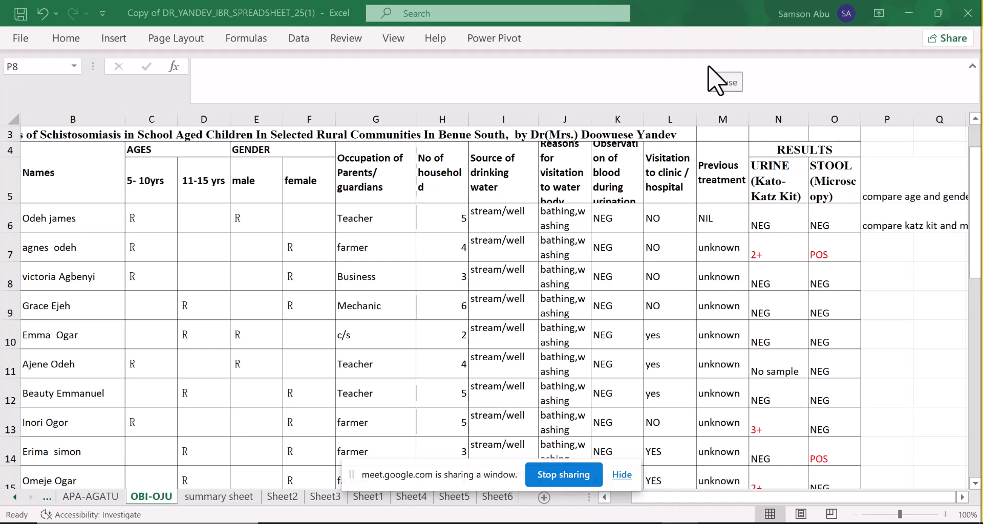
# Switch to Julius AI in the browser and start uploading a file from the device
pyautogui.hotkey('alt', 'Tab')
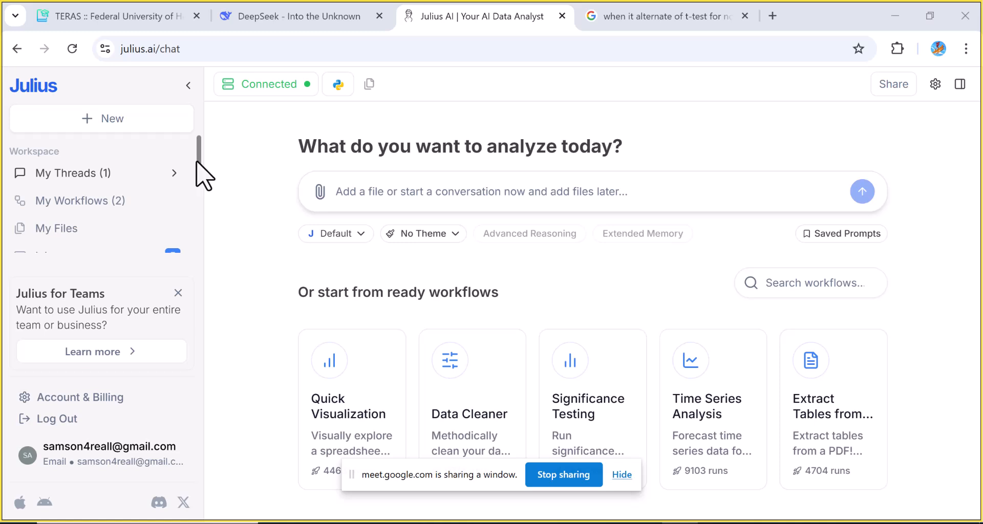
pyautogui.moveTo(196, 162); pyautogui.dragTo(196, 119)
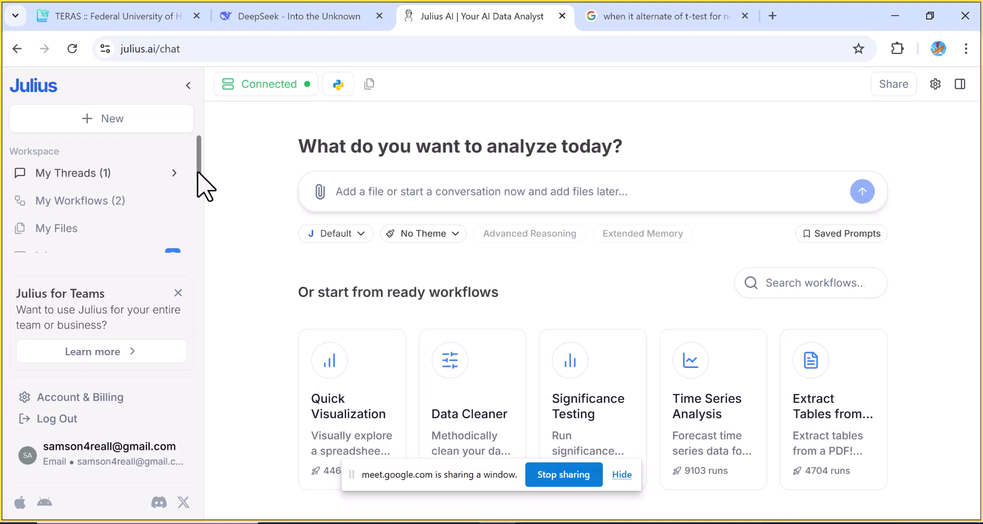
pyautogui.moveTo(197, 173); pyautogui.dragTo(200, 125)
pyautogui.click(318, 193)
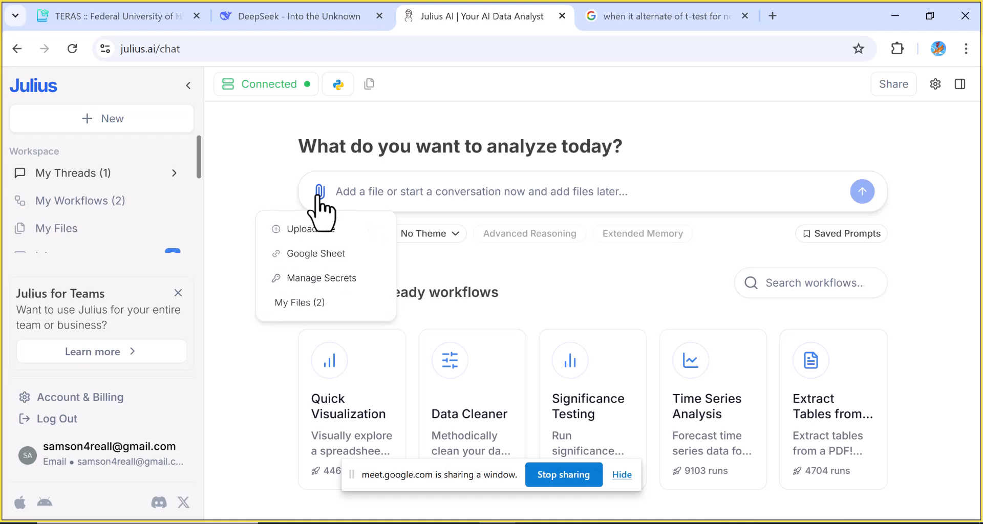
pyautogui.click(311, 231)
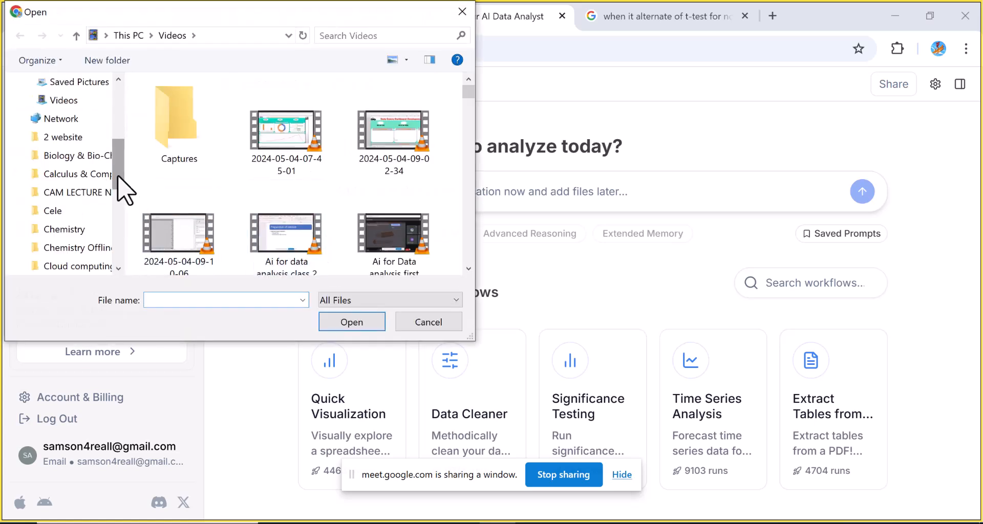
# Browse the Documents library and upload the file 'dataset for AI class2'
pyautogui.moveTo(116, 176); pyautogui.dragTo(120, 137)
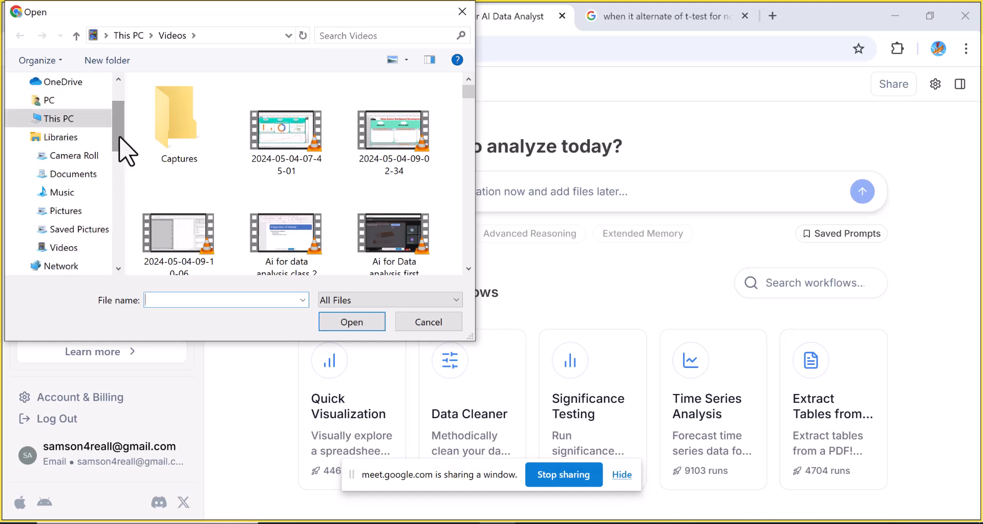
pyautogui.click(87, 177)
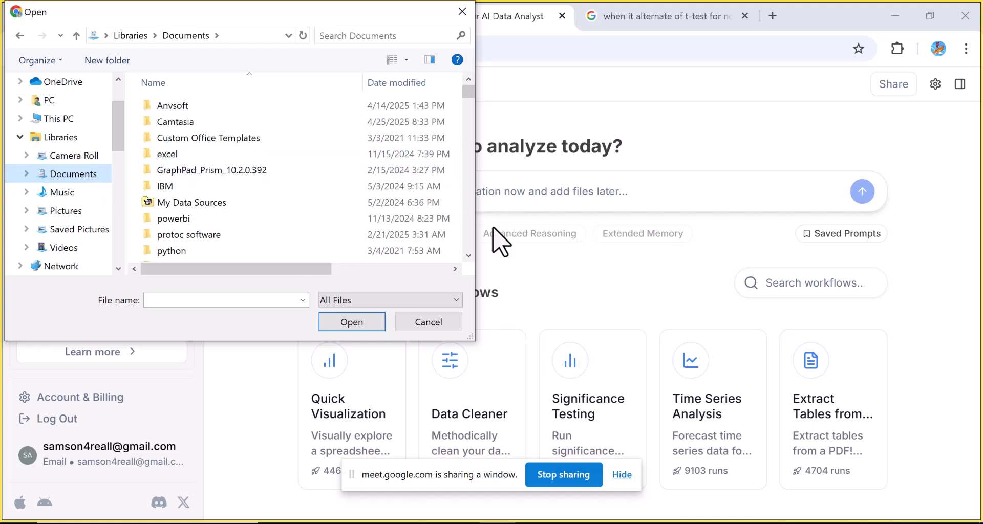
pyautogui.click(468, 255)
pyautogui.click(469, 255)
pyautogui.scroll(-4, 468, 255)
pyautogui.click(468, 256)
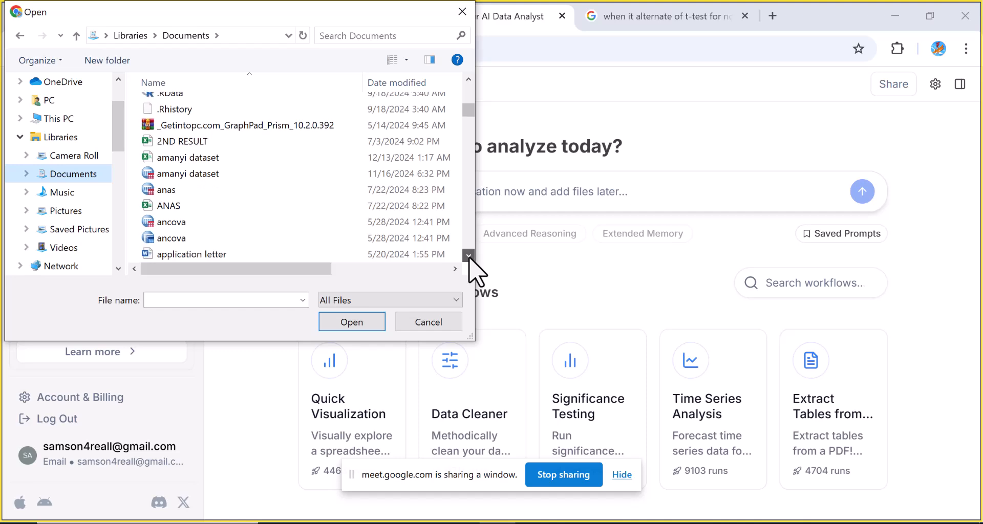
pyautogui.click(468, 256)
pyautogui.click(468, 256)
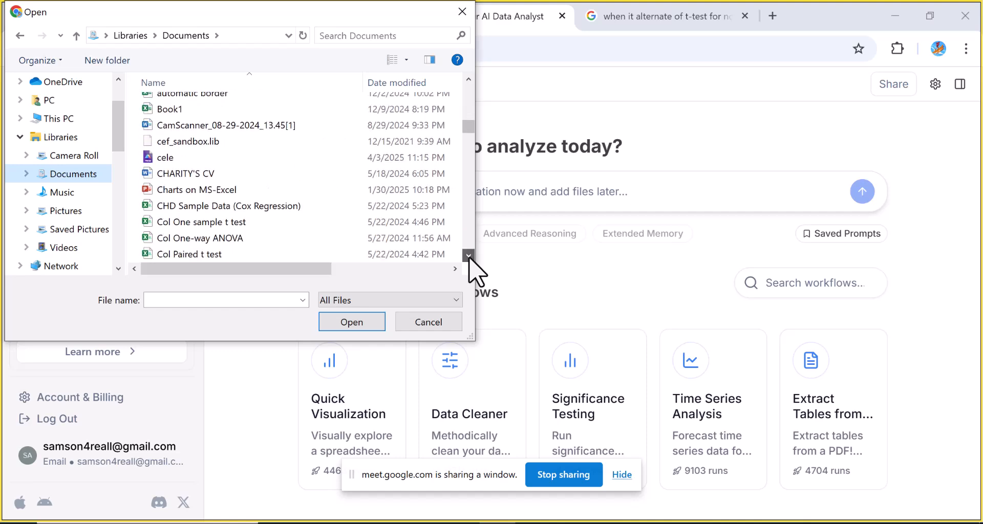
pyautogui.click(469, 256)
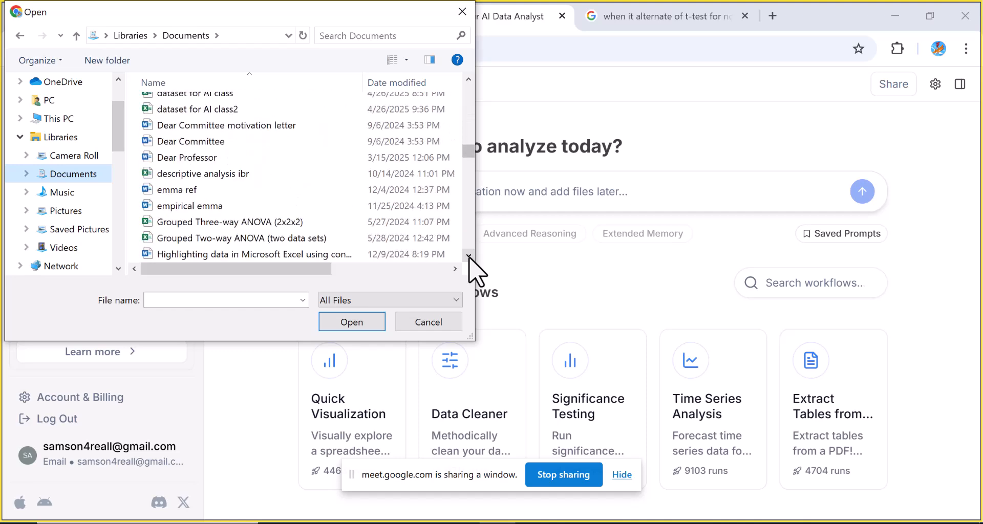
pyautogui.click(239, 110)
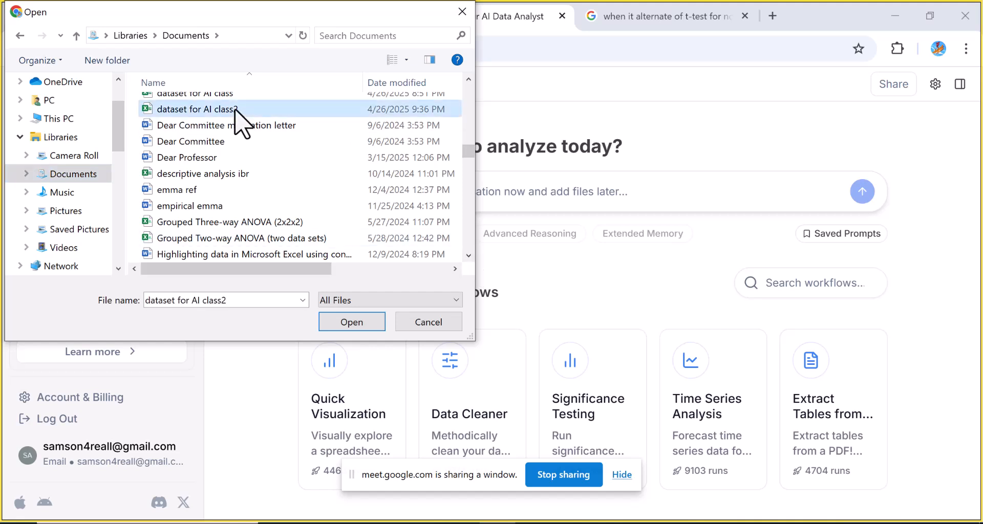
pyautogui.click(373, 323)
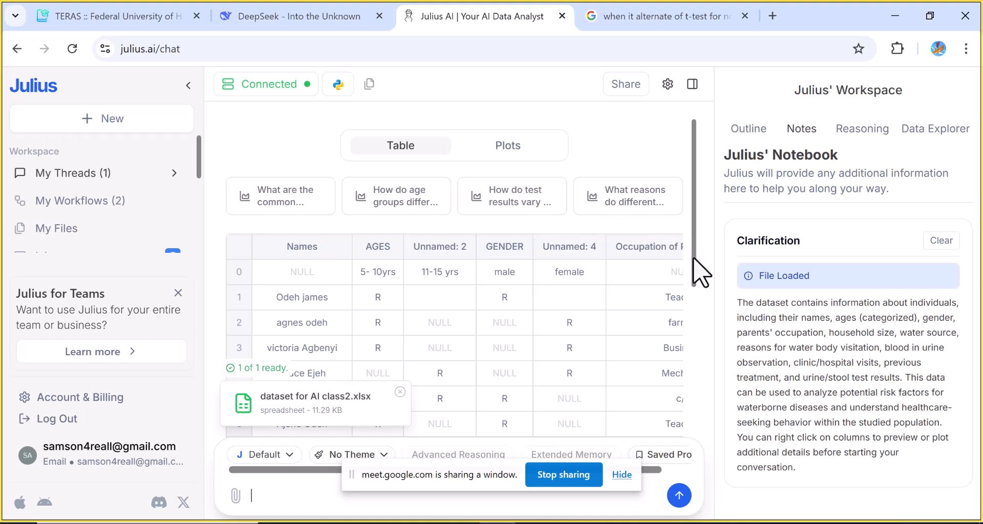
# Scroll through the uploaded dataset's preview table, both down and across
pyautogui.moveTo(693, 258); pyautogui.dragTo(689, 455)
pyautogui.scroll(-1, 691, 341)
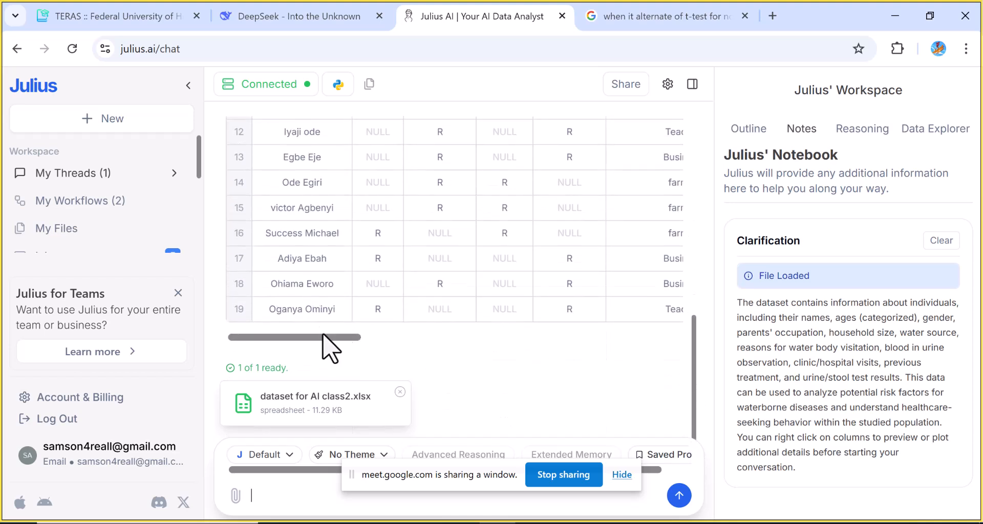
pyautogui.moveTo(354, 338); pyautogui.dragTo(458, 339)
pyautogui.moveTo(364, 339); pyautogui.dragTo(271, 338)
pyautogui.moveTo(702, 344); pyautogui.dragTo(704, 314)
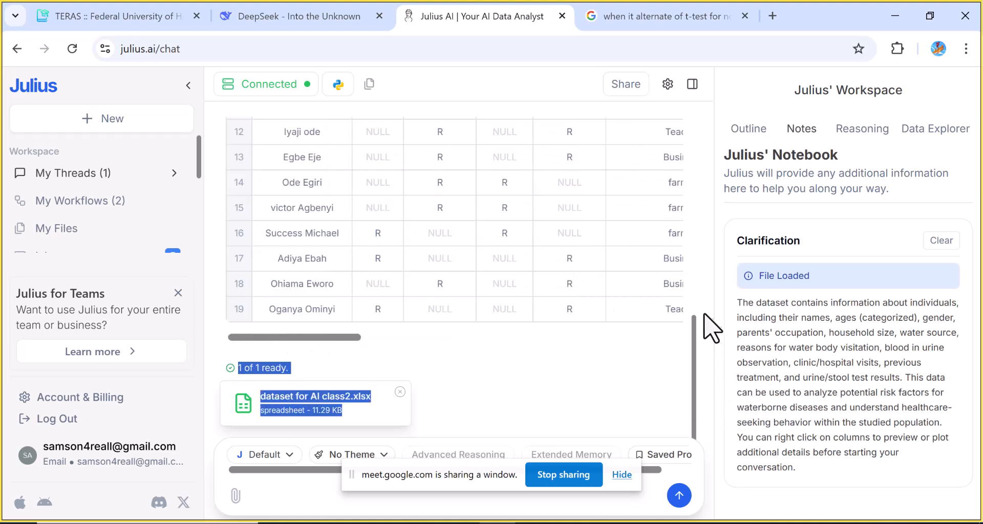
pyautogui.moveTo(704, 352); pyautogui.dragTo(701, 110)
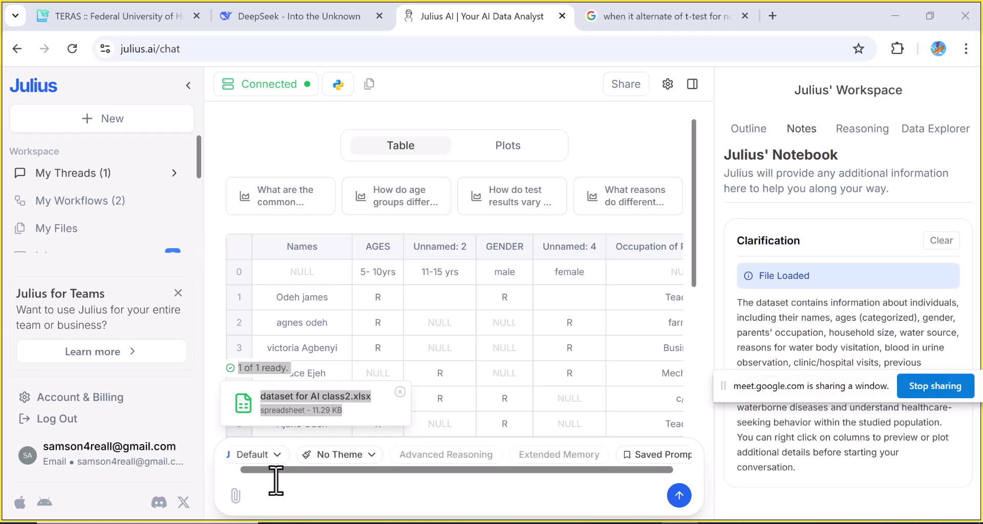
# Start the chat prompt with the word 'compare'
pyautogui.click(266, 493)
pyautogui.click(266, 494)
pyautogui.write('compare')
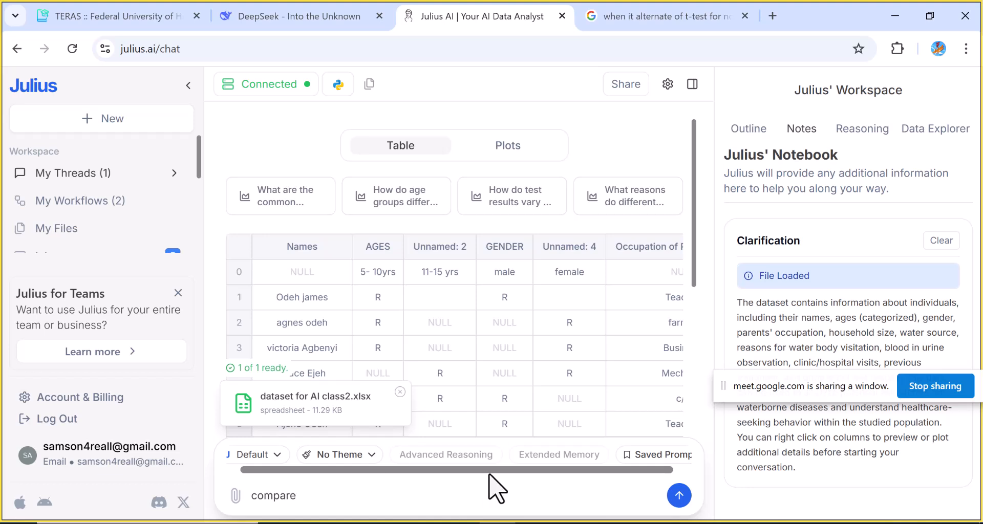
# Scroll through the dataset preview table again
pyautogui.moveTo(427, 470)
pyautogui.scroll(-5, 696, 332)
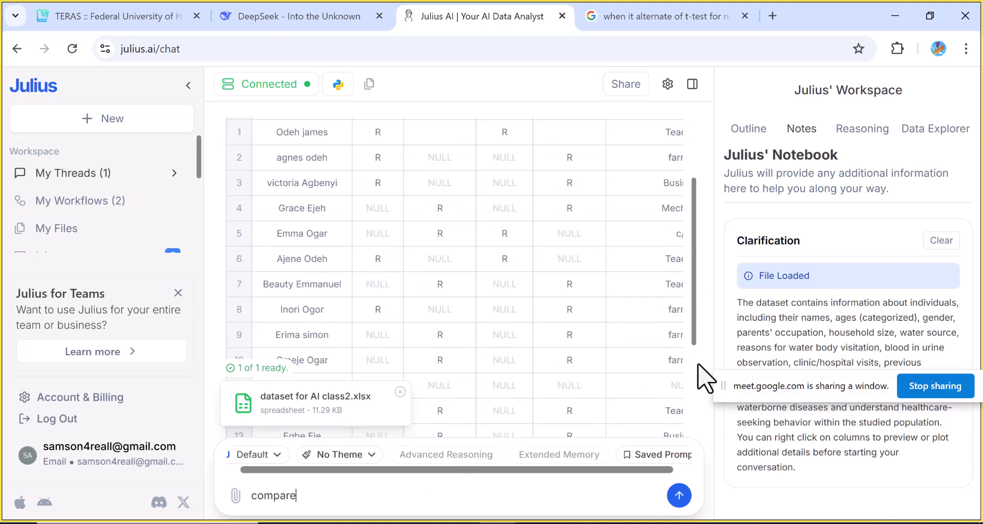
pyautogui.scroll(-3, 699, 404)
pyautogui.moveTo(703, 435); pyautogui.dragTo(705, 448)
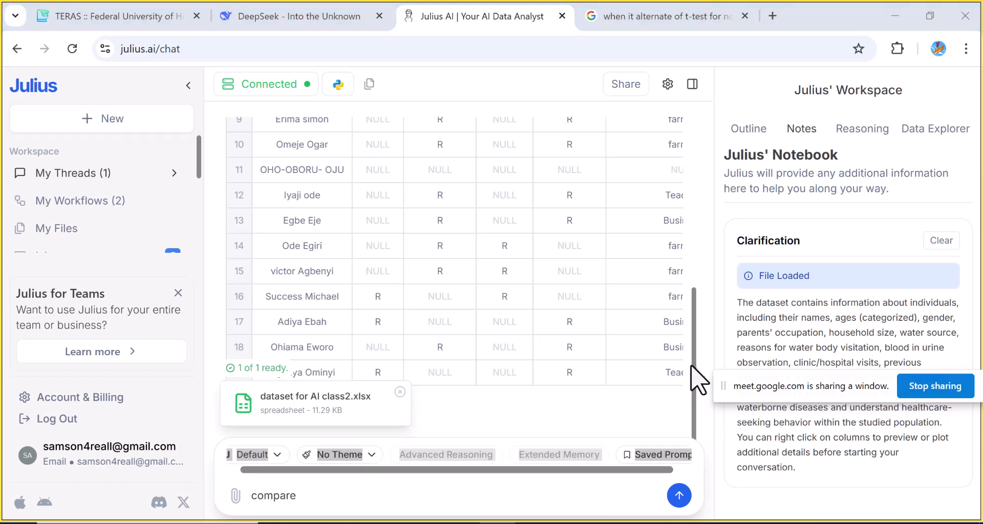
pyautogui.click(693, 324)
pyautogui.moveTo(693, 318); pyautogui.dragTo(693, 250)
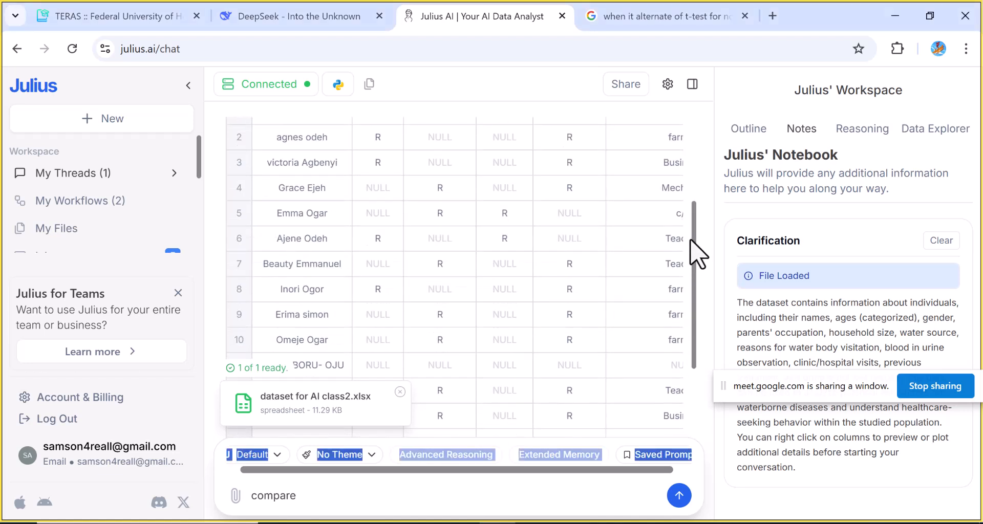
# Switch to the 'dataset for AI class2' workbook and copy the header text of the URINE (Kato-Katz Kit) column
pyautogui.moveTo(618, 523)
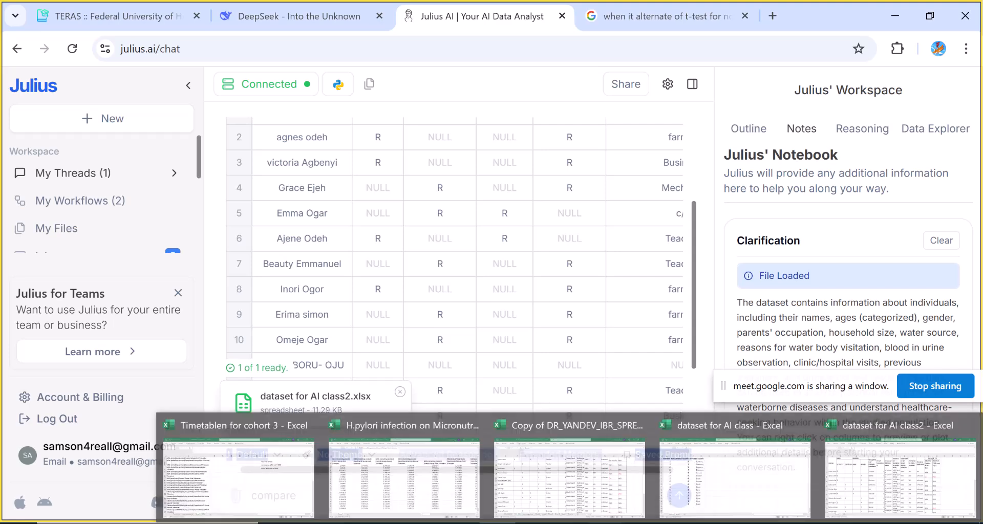
pyautogui.click(879, 496)
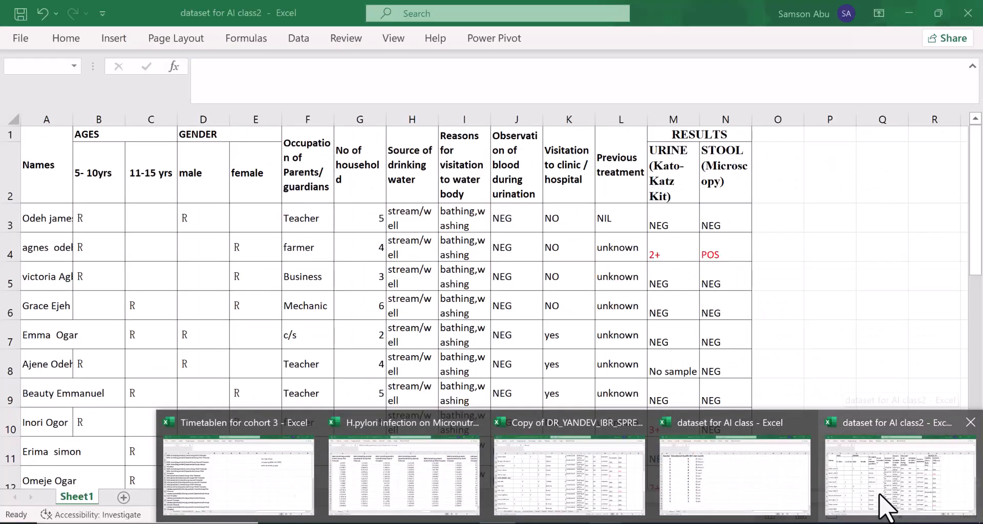
pyautogui.click(676, 187)
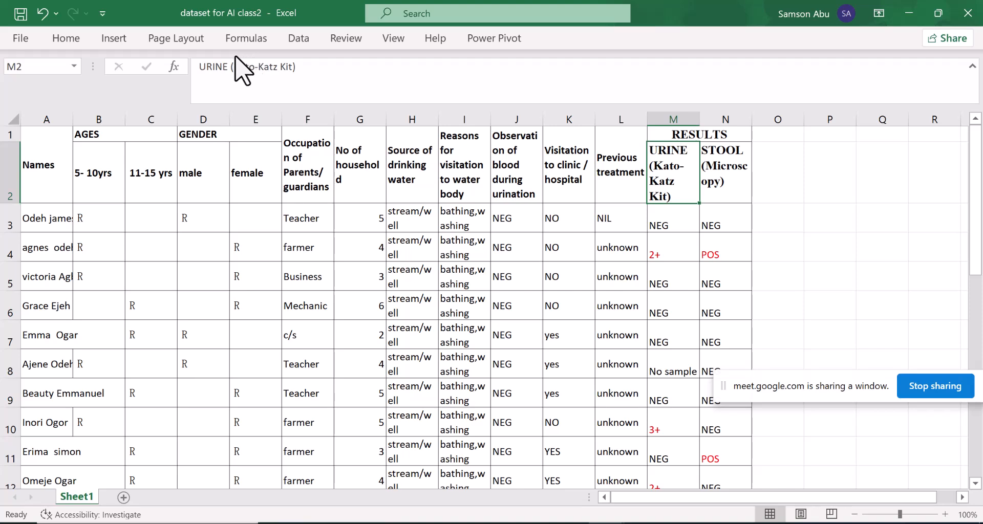
pyautogui.hotkey('alt', 'Tab')
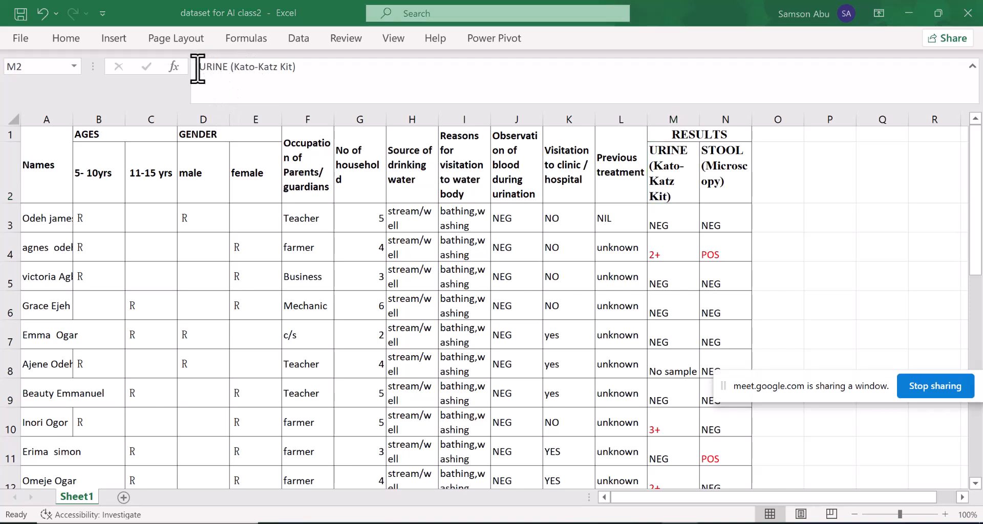
pyautogui.hotkey('alt', 'Tab')
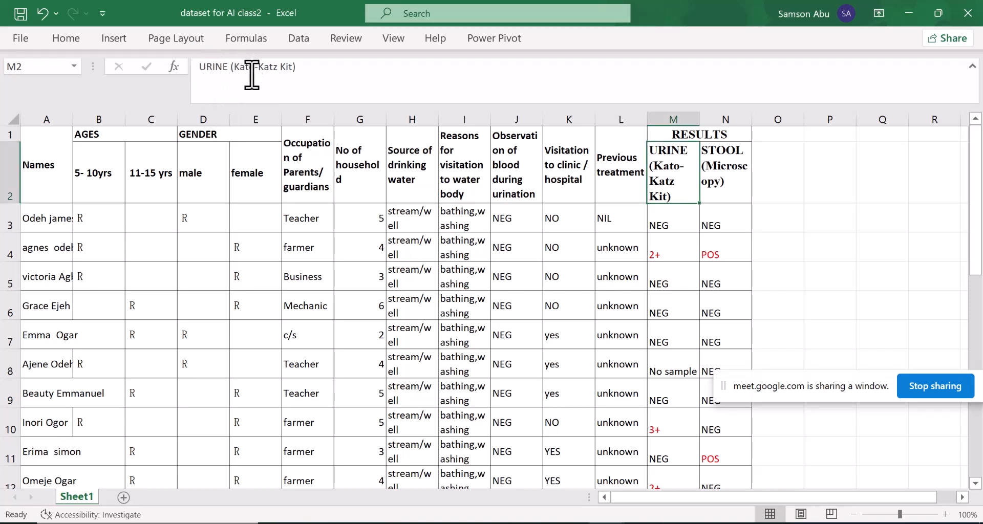
pyautogui.click(303, 76)
pyautogui.moveTo(202, 76); pyautogui.dragTo(317, 76)
pyautogui.hotkey('ctrl', 'c')
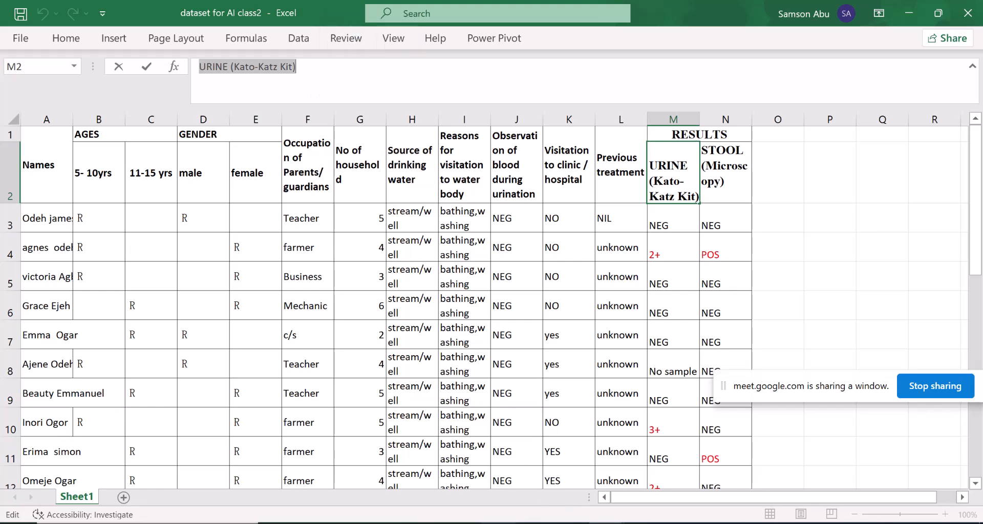
# Return to Julius AI and paste the copied header after 'compare' in the prompt
pyautogui.hotkey('alt', 'Tab')
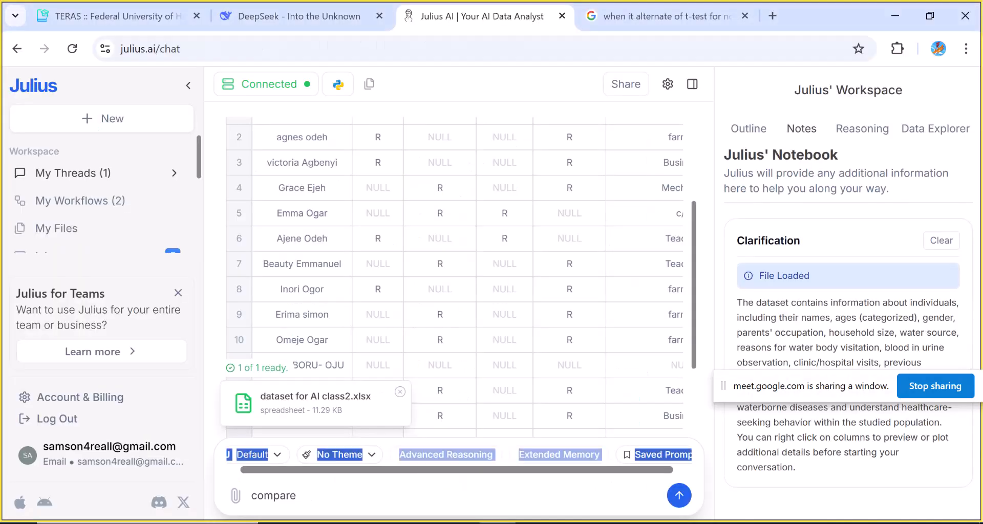
pyautogui.click(332, 497)
pyautogui.hotkey('ctrl', 'v')
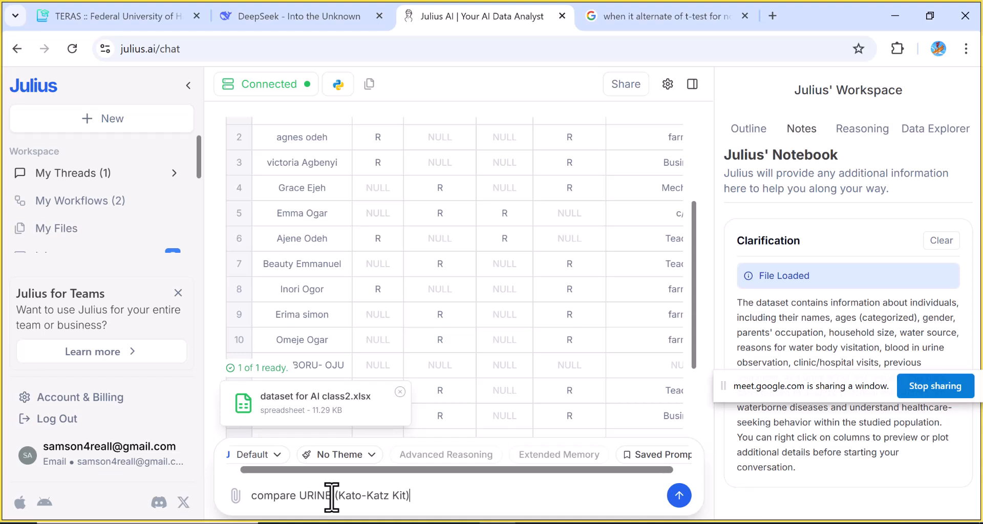
# Add 'and' to the prompt, then copy the STOOL (Microscopy) header text from the 'dataset for AI class2' workbook
pyautogui.write('and')
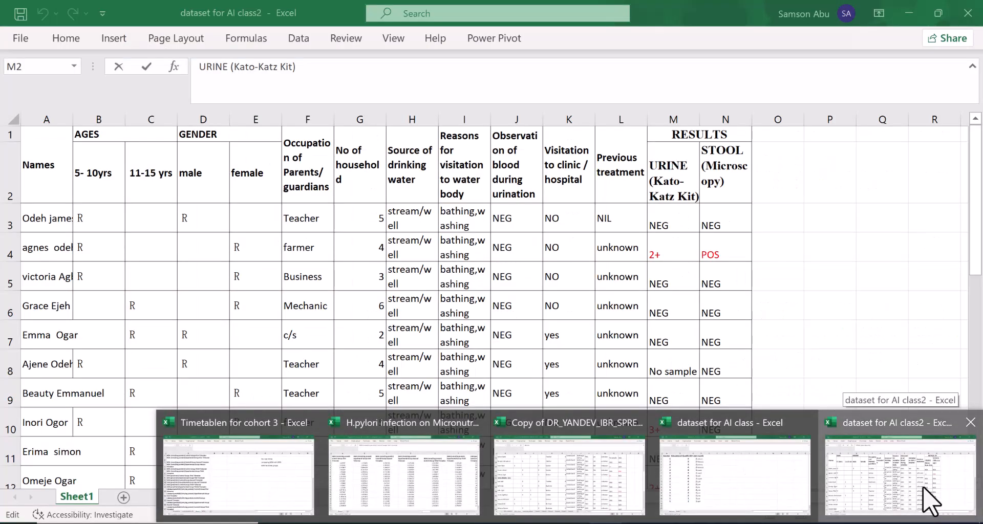
pyautogui.click(929, 499)
pyautogui.click(737, 174)
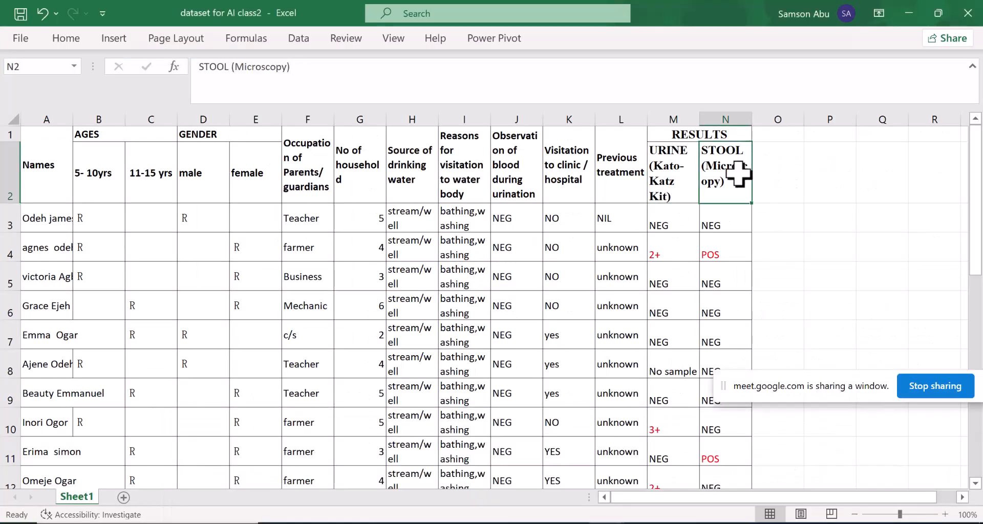
pyautogui.moveTo(201, 67); pyautogui.dragTo(298, 70)
pyautogui.hotkey('ctrl', 'c')
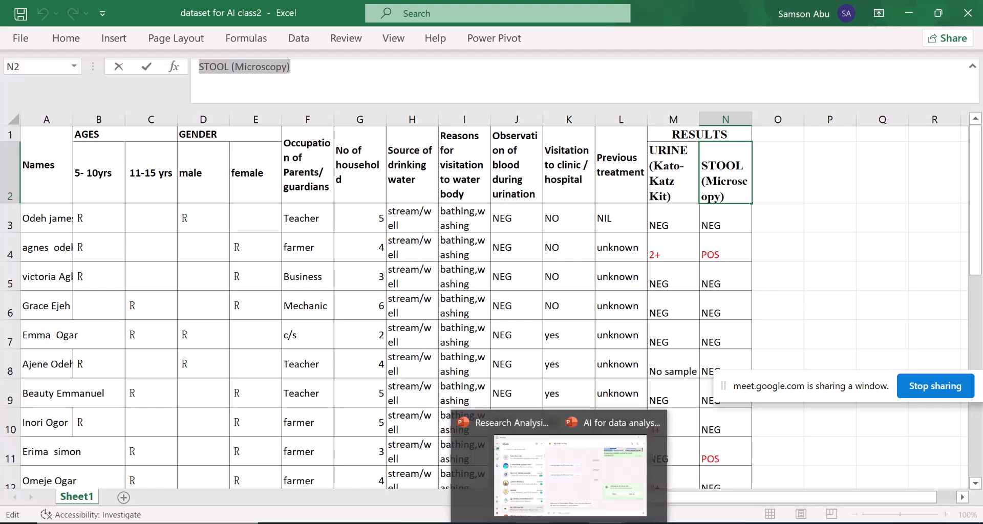
# Back in Julius AI, paste the stool header into the prompt, append 'using T-test', and send it
pyautogui.moveTo(482, 514)
pyautogui.click(479, 506)
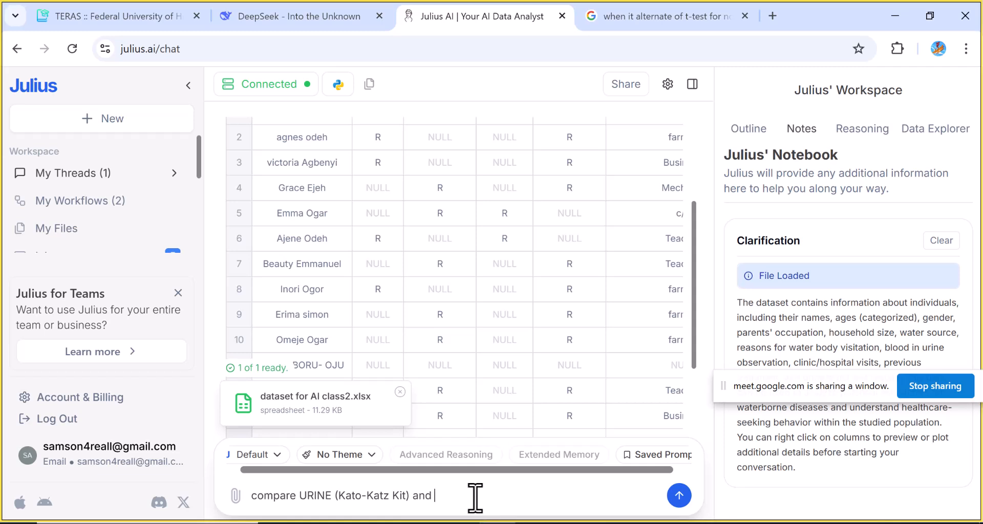
pyautogui.hotkey('ctrl', 'v')
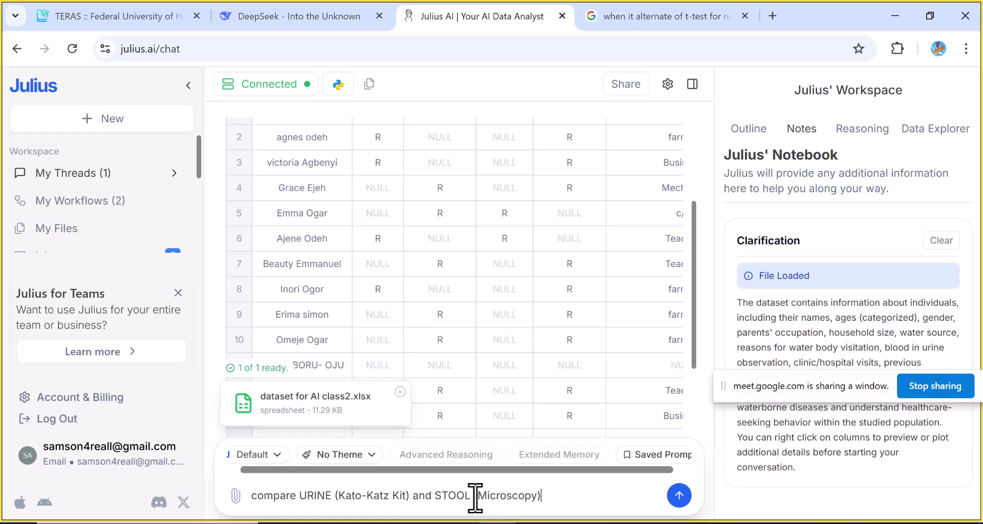
pyautogui.write('uising')
pyautogui.write('T-test')
pyautogui.click(677, 496)
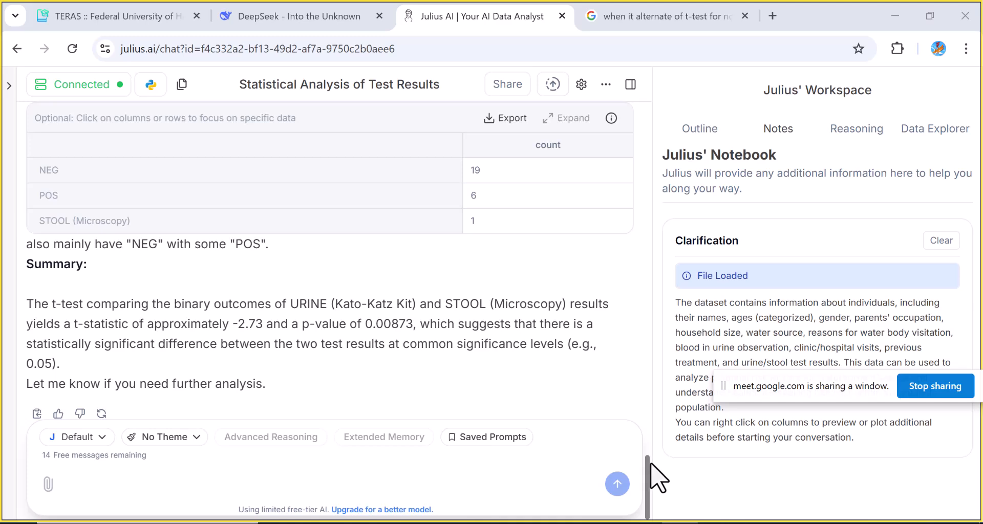
# Scroll through the response to review the t-test code, outputs and the urine and stool result counts
pyautogui.moveTo(647, 462); pyautogui.dragTo(640, 339)
pyautogui.scroll(-3, 639, 339)
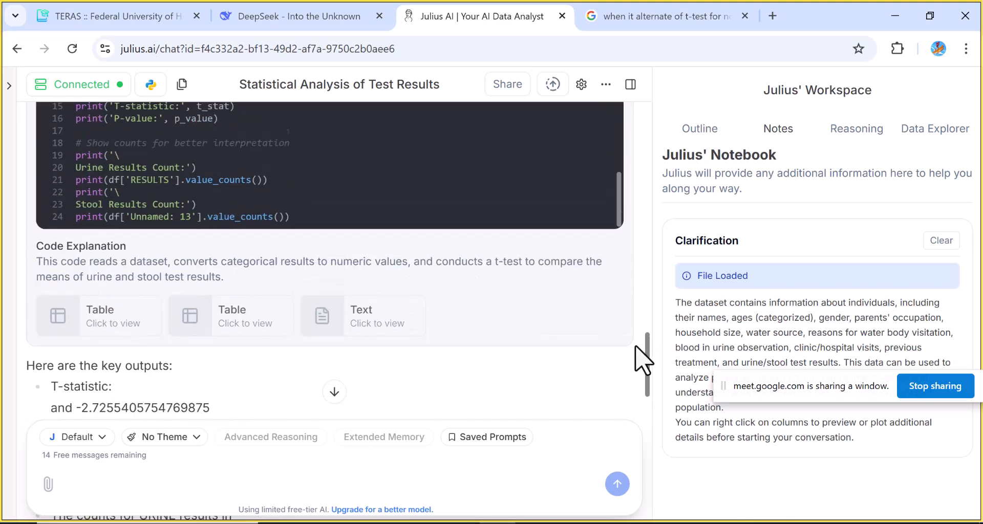
pyautogui.scroll(-1, 633, 360)
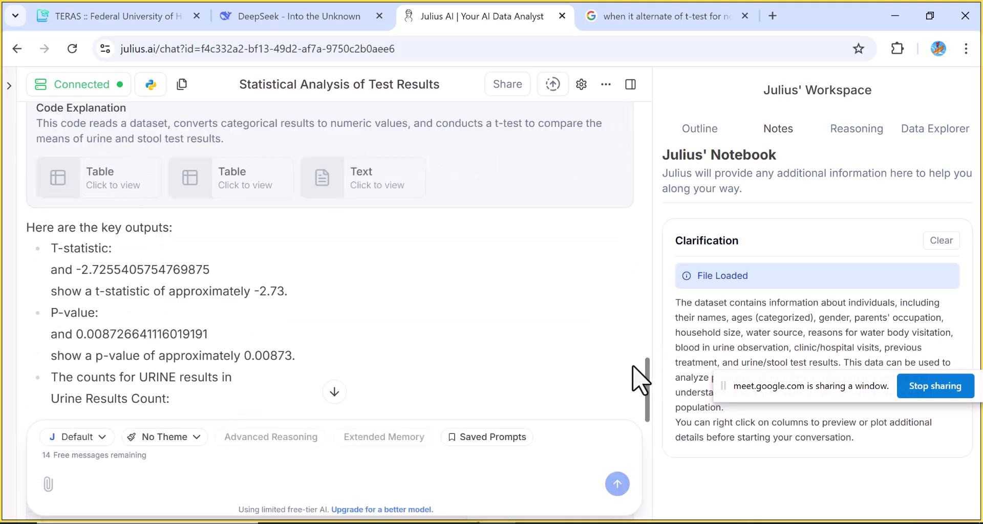
pyautogui.scroll(-1, 639, 383)
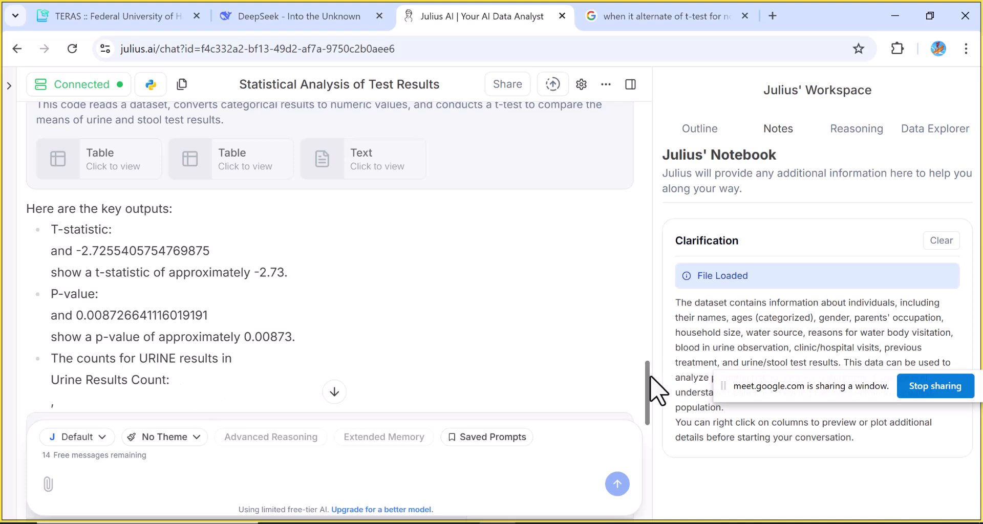
pyautogui.moveTo(648, 376); pyautogui.dragTo(646, 412)
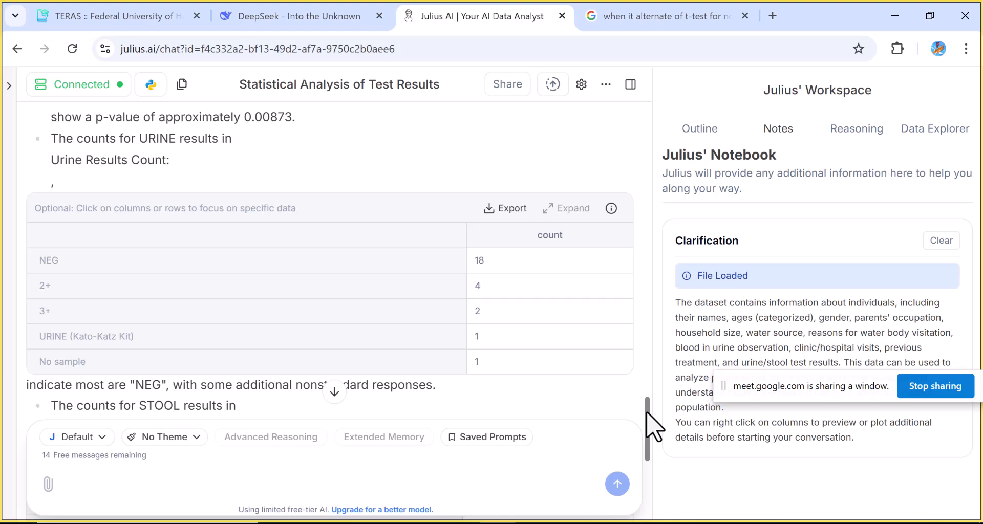
pyautogui.moveTo(645, 412); pyautogui.dragTo(646, 426)
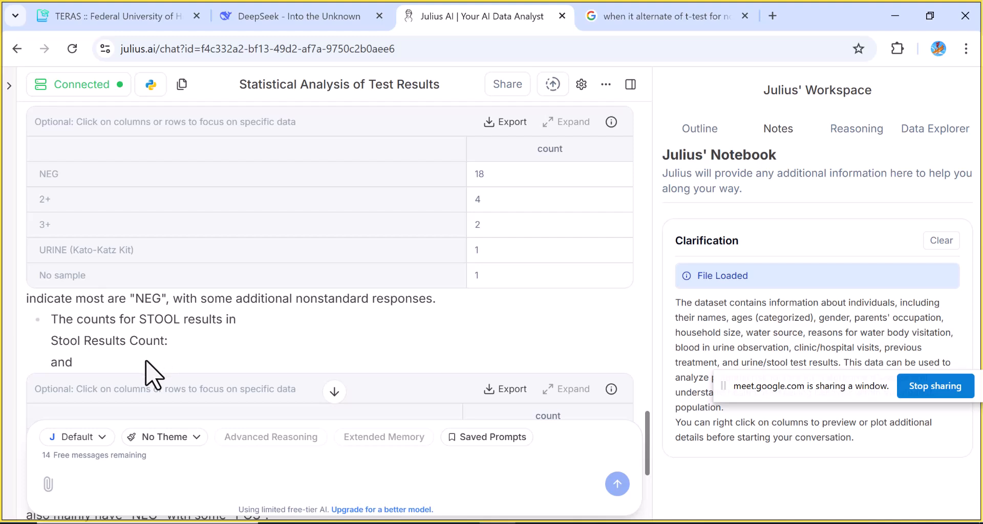
pyautogui.moveTo(646, 424); pyautogui.dragTo(647, 439)
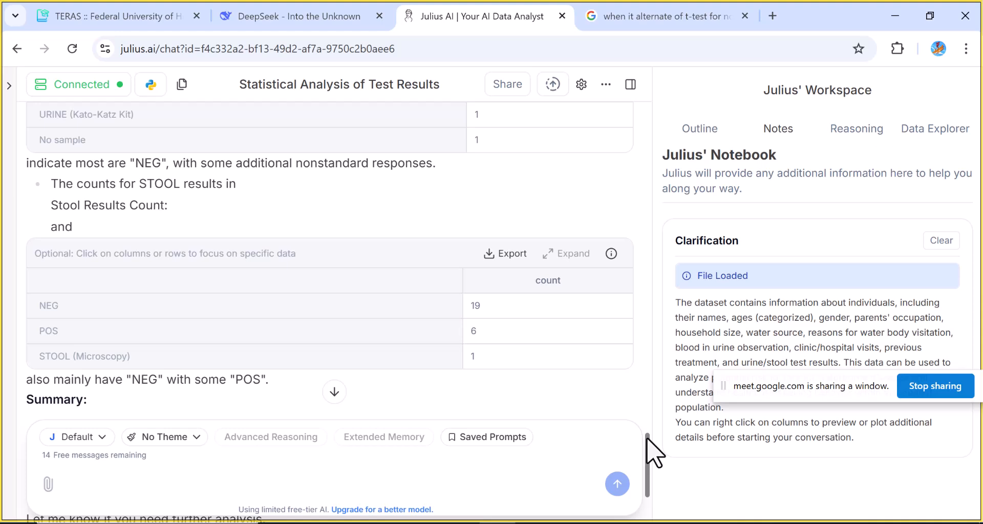
pyautogui.moveTo(646, 440); pyautogui.dragTo(647, 477)
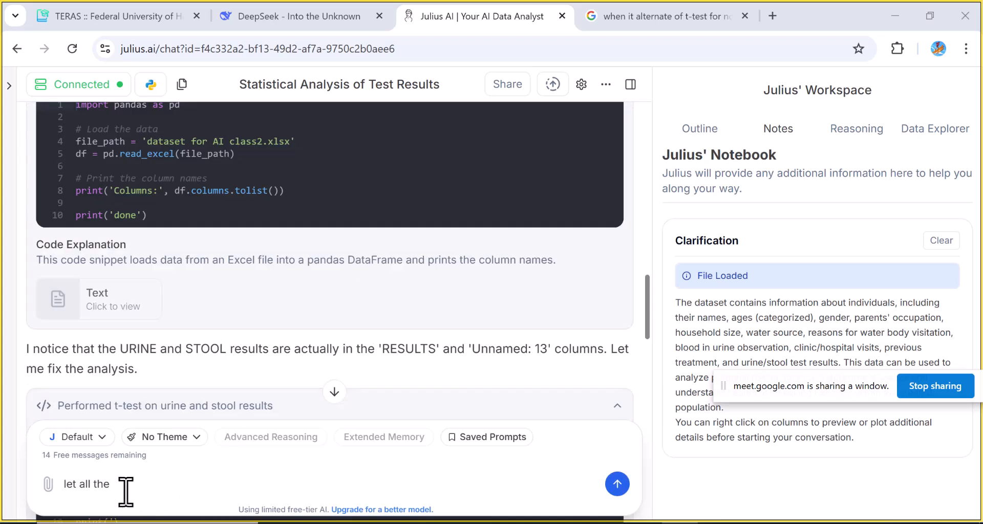
# Write a prompt asking to replace all non-negative result cells with positive and compare stool and urine using T-Test and Z-test
pyautogui.click(122, 490)
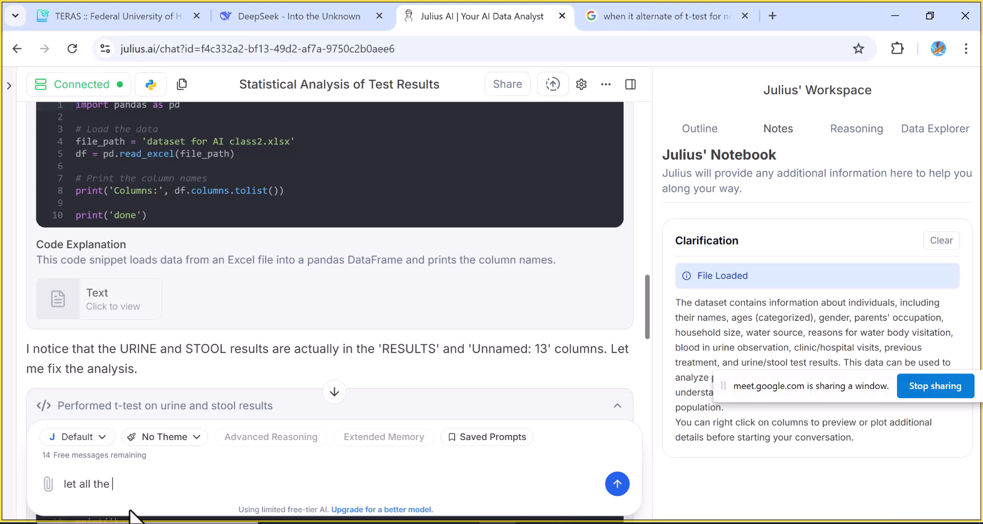
pyautogui.write('all the cell in result')
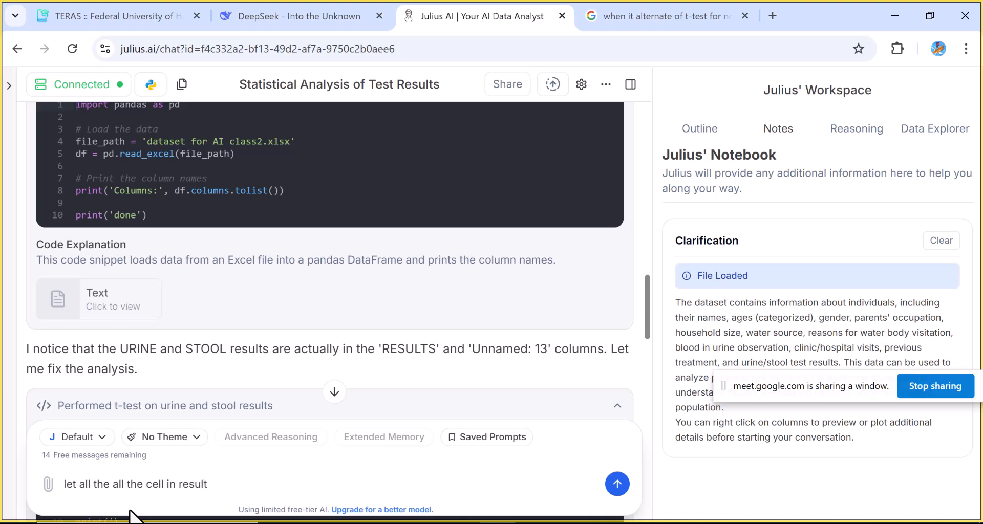
pyautogui.write(' that are not negative')
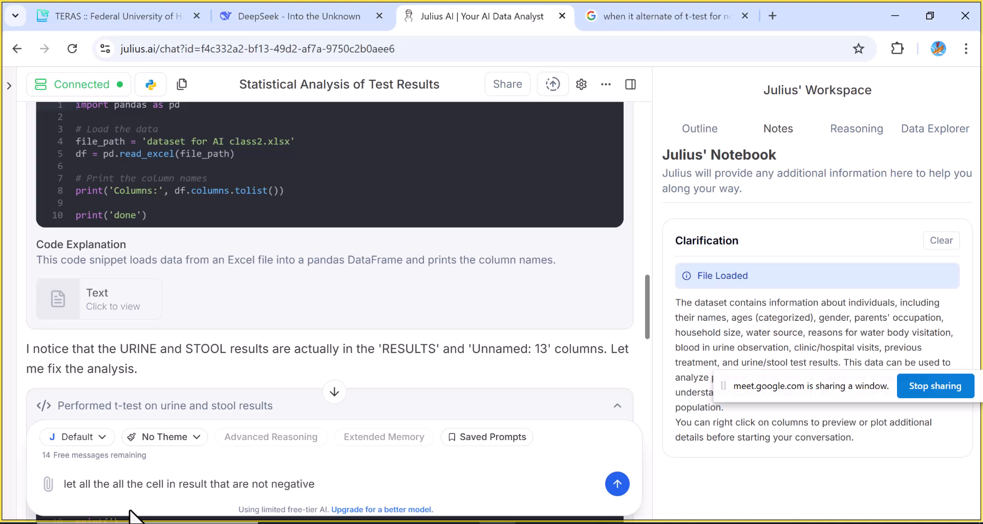
pyautogui.write(' be replaced with positive')
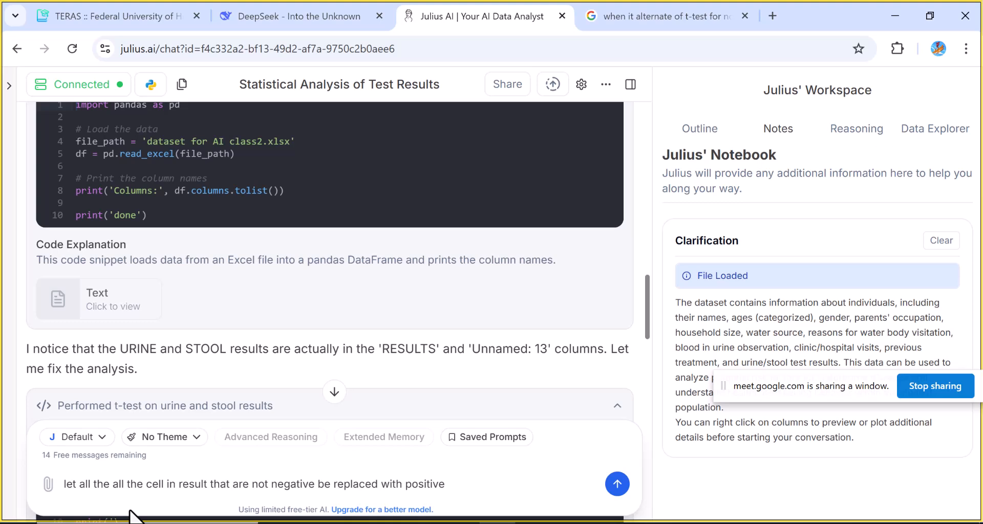
pyautogui.write(' and then compare the result')
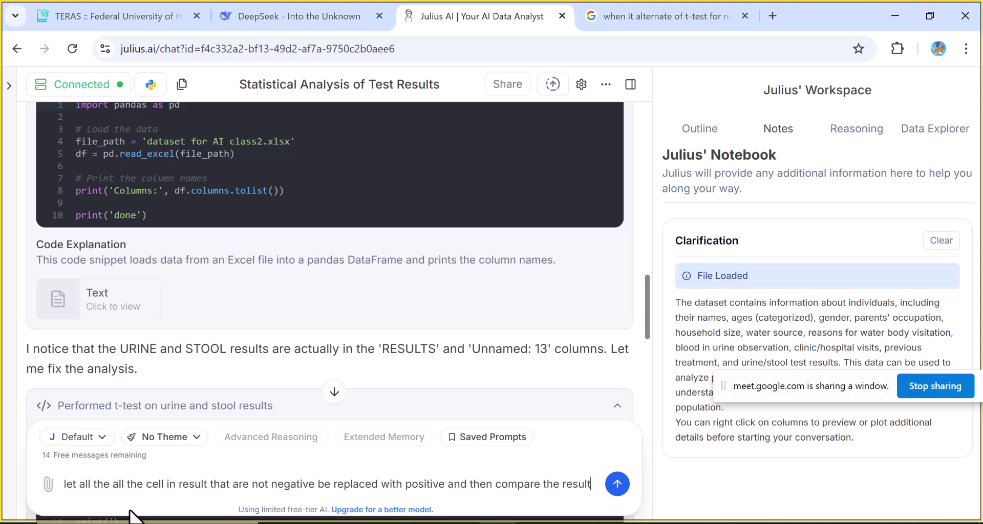
pyautogui.write(' between ')
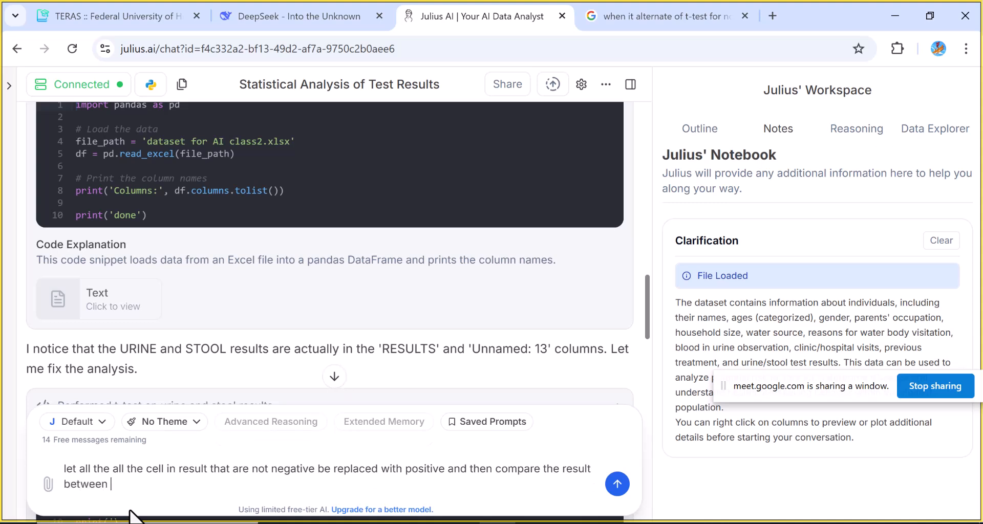
pyautogui.write('stool and urin')
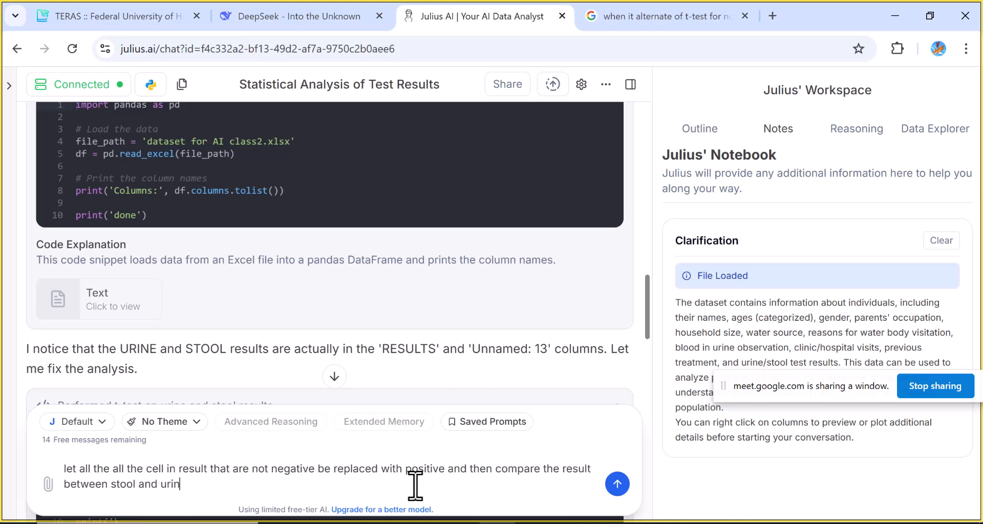
pyautogui.write('e using T-t')
pyautogui.press('BackSpace')
pyautogui.write('Testand')
pyautogui.press('BackSpace')
pyautogui.press('BackSpace')
pyautogui.press('BackSpace')
pyautogui.write('and Z')
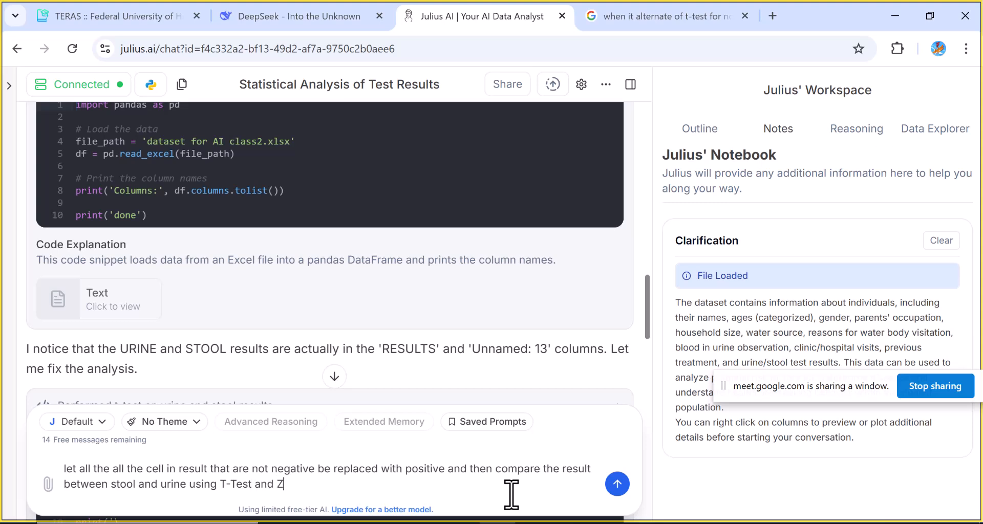
pyautogui.write('-test')
# Copy the prompt text and post it in the Google Meet in-call messages chat
pyautogui.moveTo(318, 481); pyautogui.dragTo(60, 475)
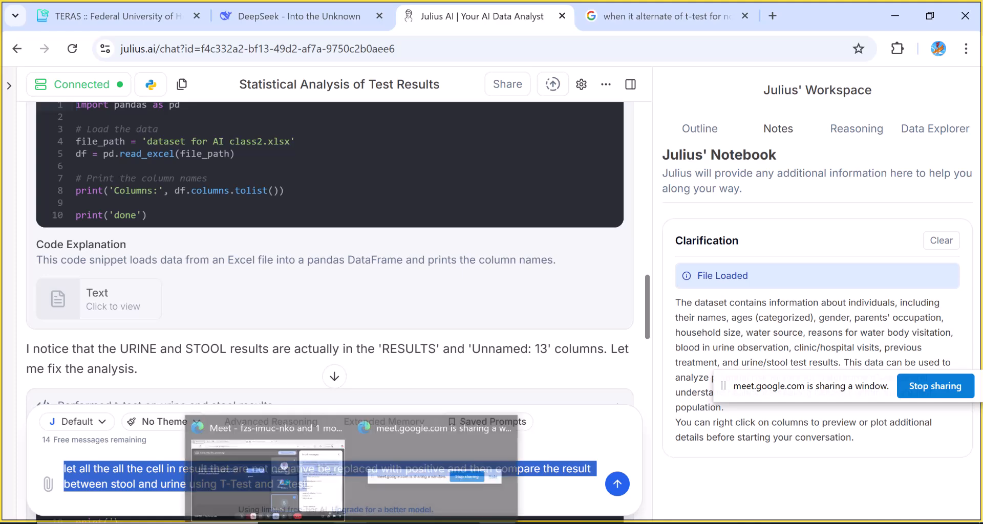
pyautogui.click(270, 498)
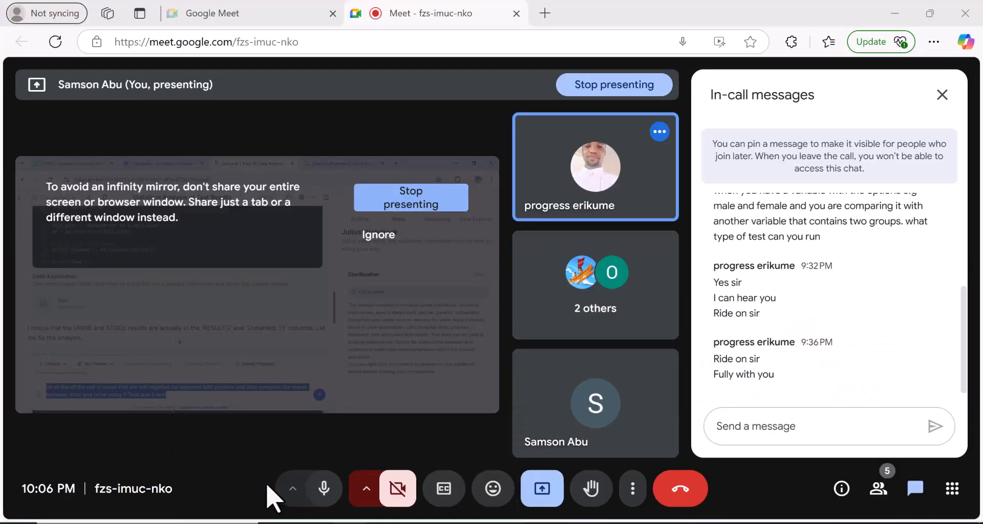
pyautogui.click(740, 425)
pyautogui.hotkey('ctrl', 'v')
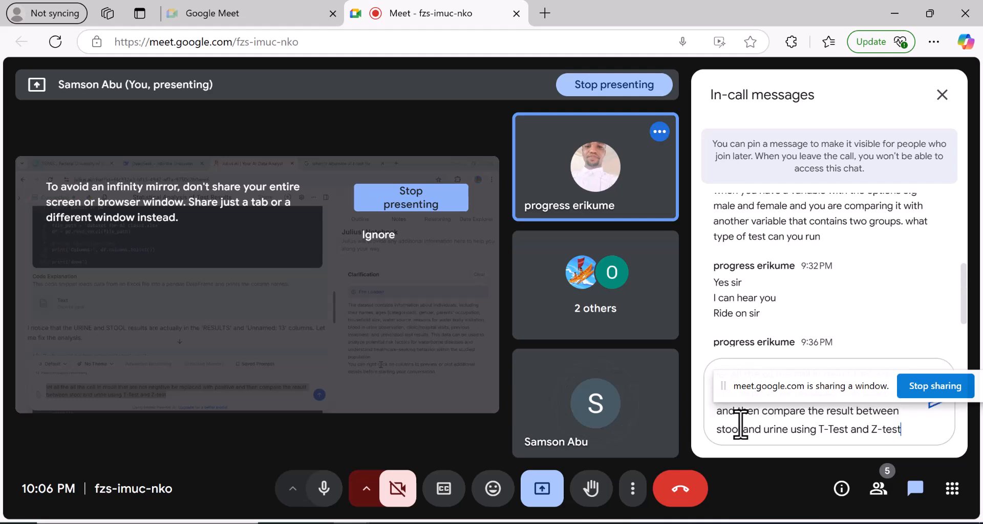
pyautogui.press('Return')
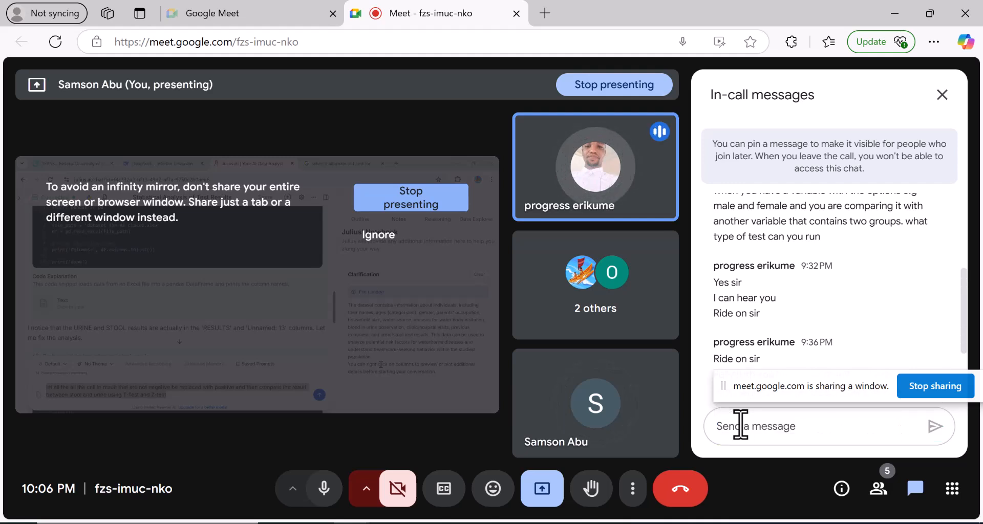
pyautogui.hotkey('ctrl', 'v')
pyautogui.press('Return')
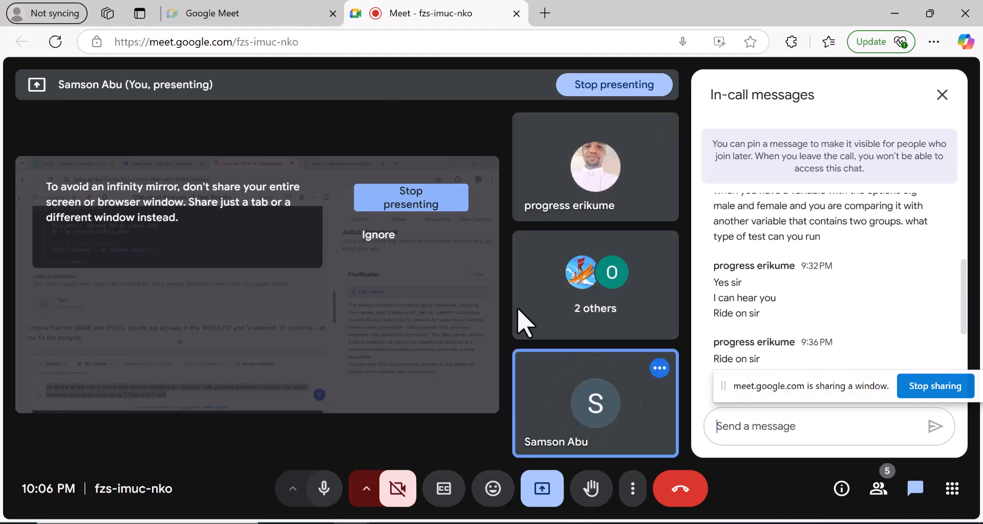
# Return to Julius AI and send the recoding and T-Test/Z-test prompt
pyautogui.click(497, 523)
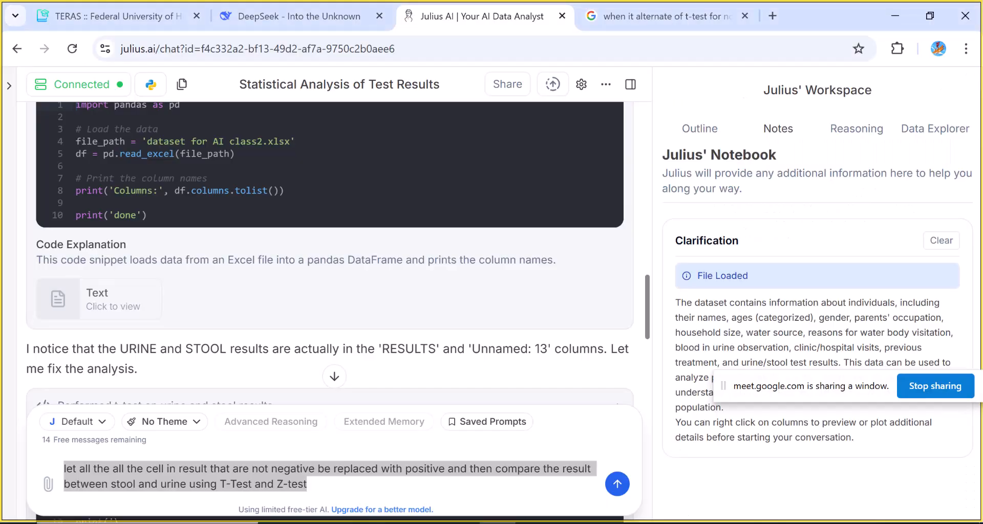
pyautogui.click(610, 490)
pyautogui.click(614, 486)
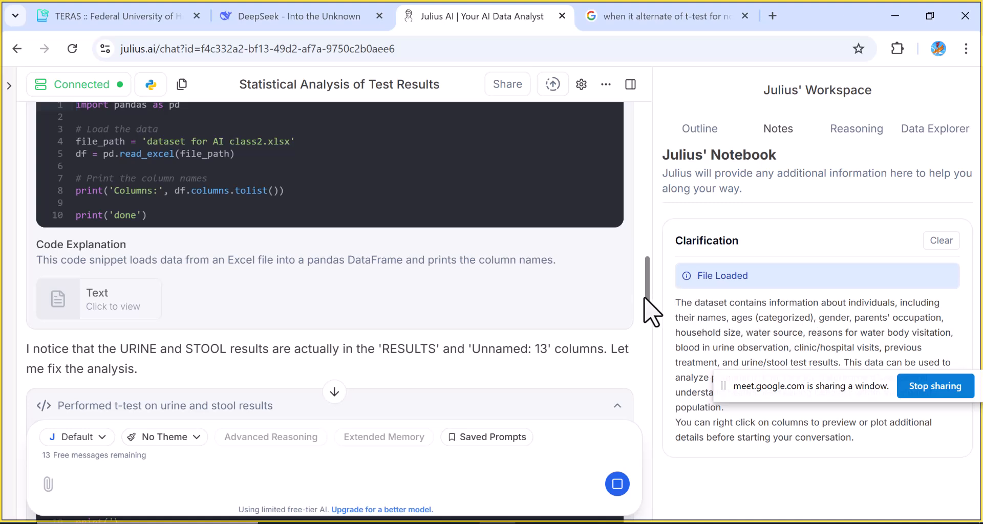
# Scroll to the new response and open the second table output to inspect it, then close it
pyautogui.moveTo(646, 297); pyautogui.dragTo(652, 414)
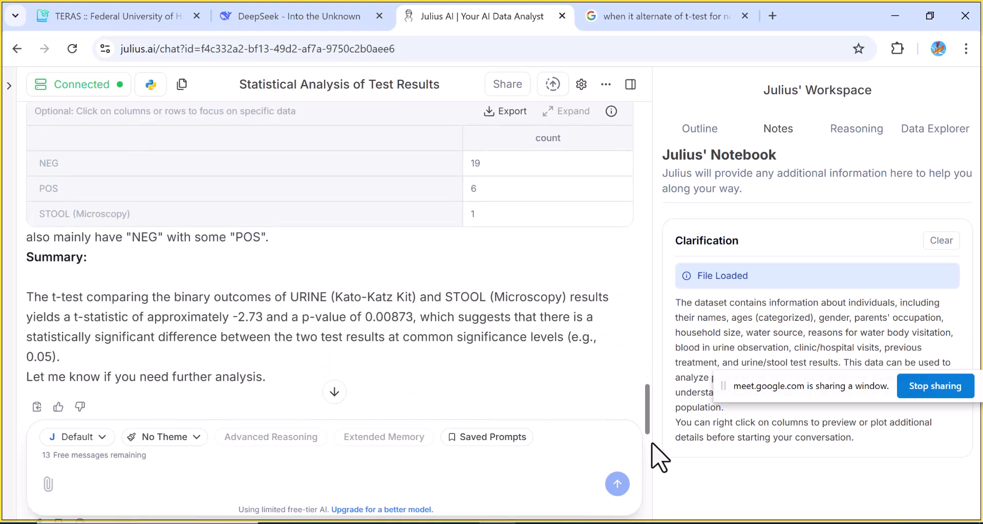
pyautogui.moveTo(652, 443)
pyautogui.mouseDown()
pyautogui.moveTo(652, 463)
pyautogui.moveTo(644, 435)
pyautogui.moveTo(643, 445)
pyautogui.mouseUp()
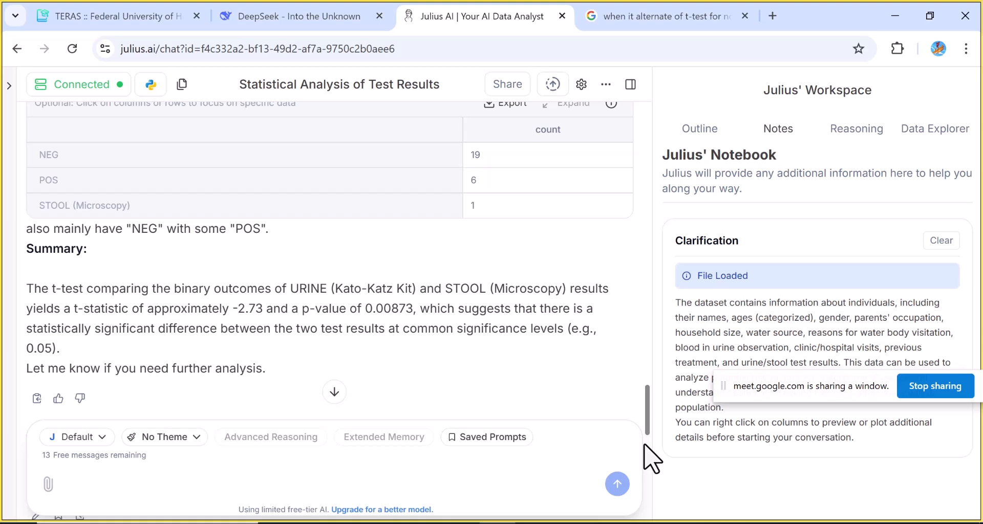
pyautogui.moveTo(644, 446); pyautogui.dragTo(640, 465)
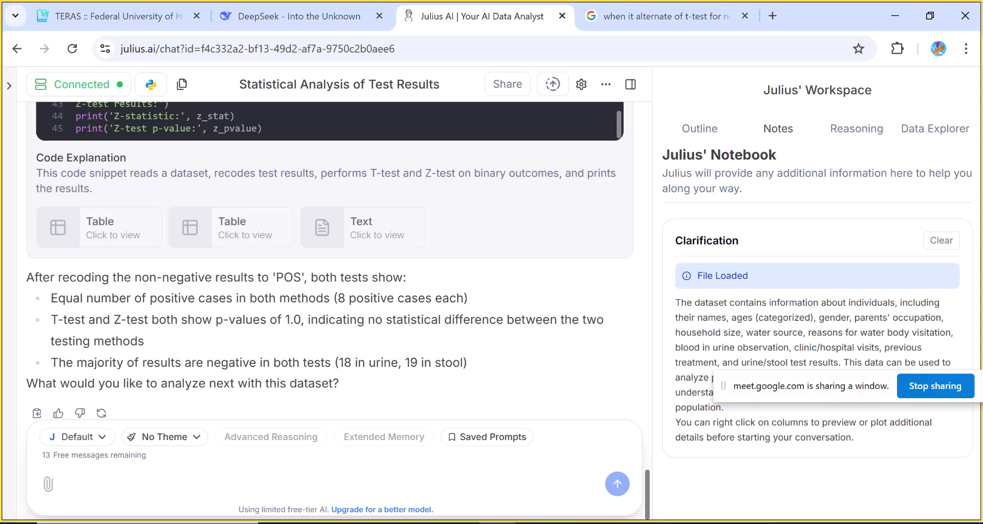
pyautogui.moveTo(643, 523)
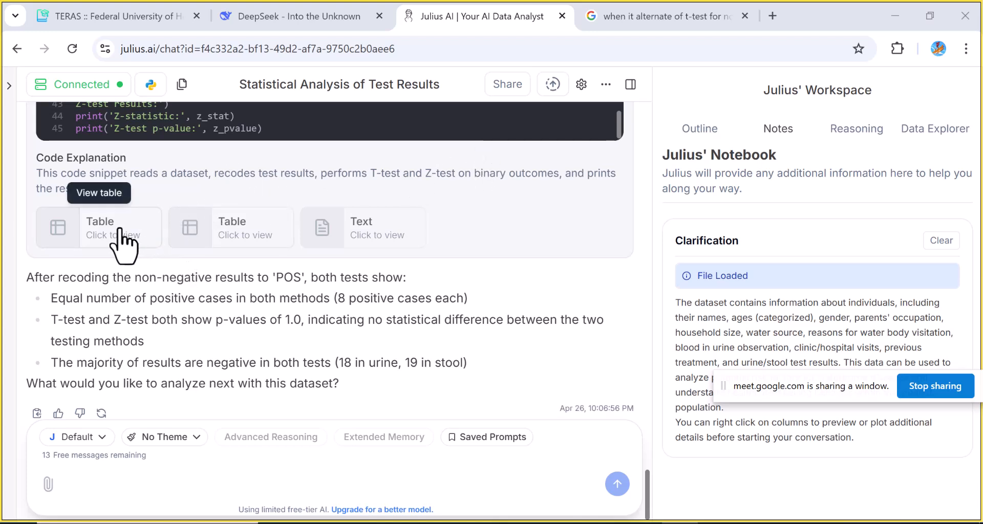
pyautogui.click(200, 231)
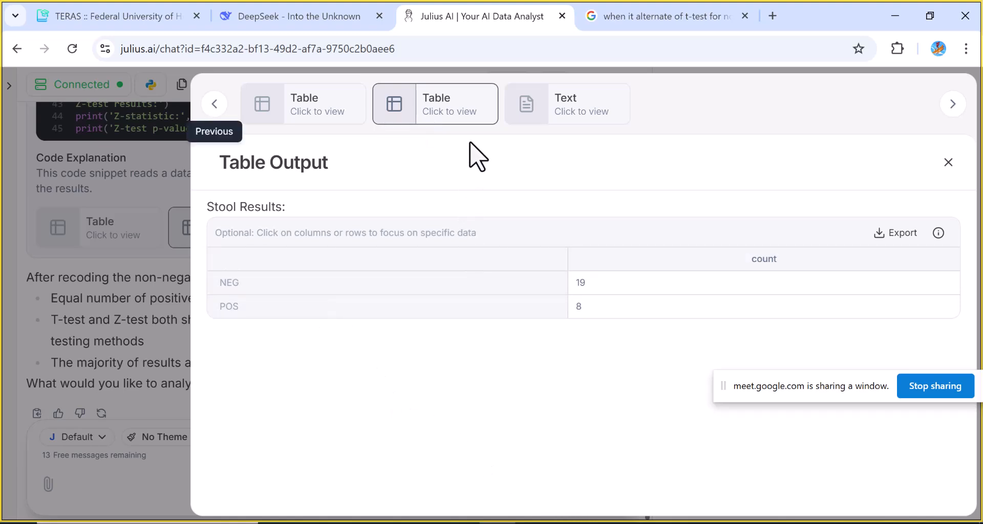
pyautogui.press('Escape')
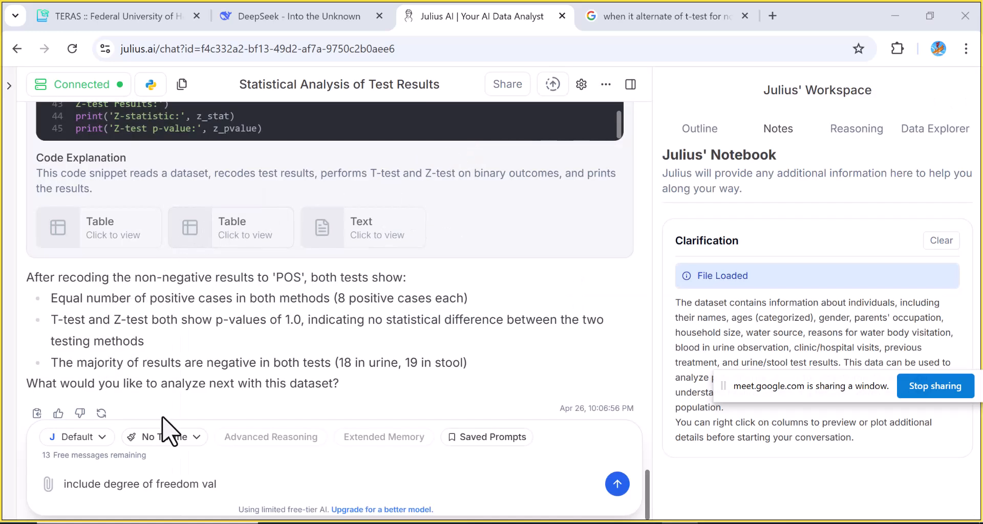
# Write and send a prompt asking to include degree of freedom value, mean, standard deviation to the t-test table result
pyautogui.click(222, 483)
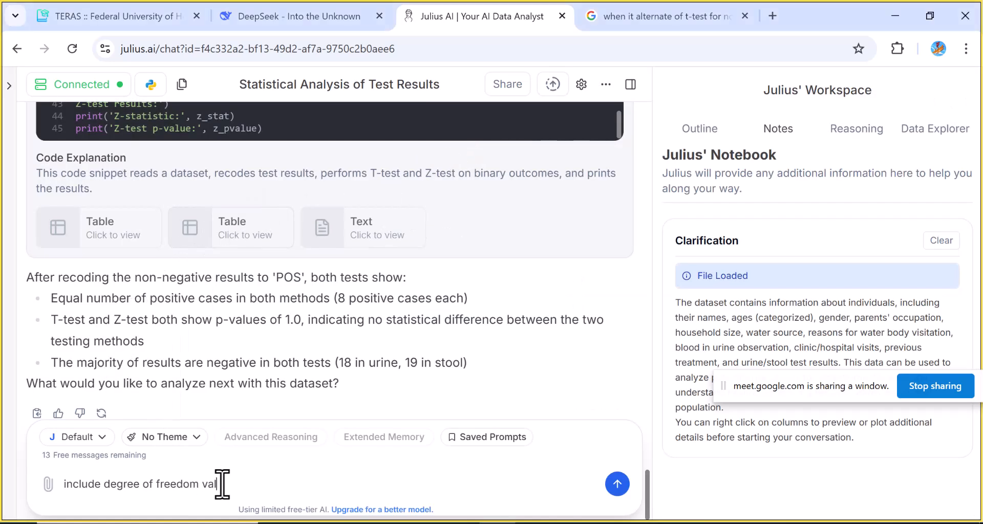
pyautogui.write('ue')
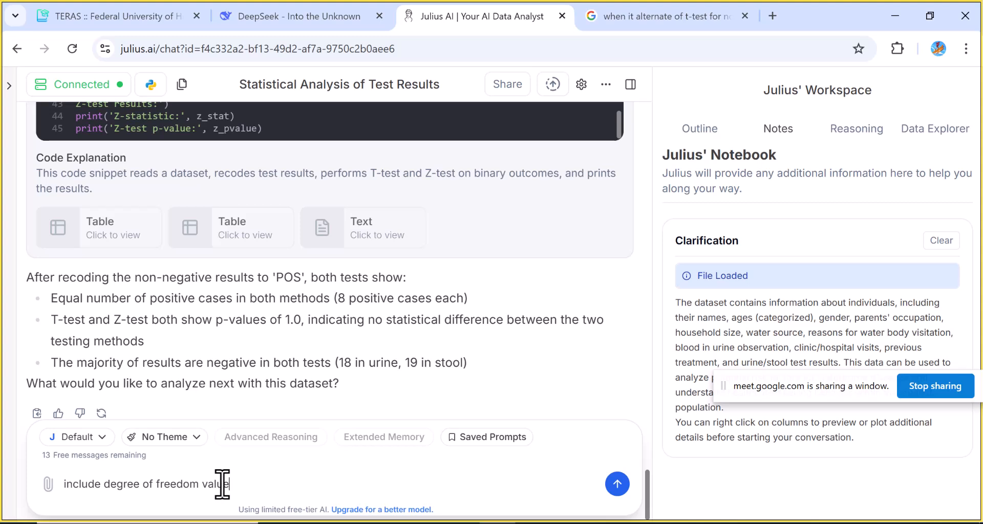
pyautogui.write(' , mean, standard deviatio')
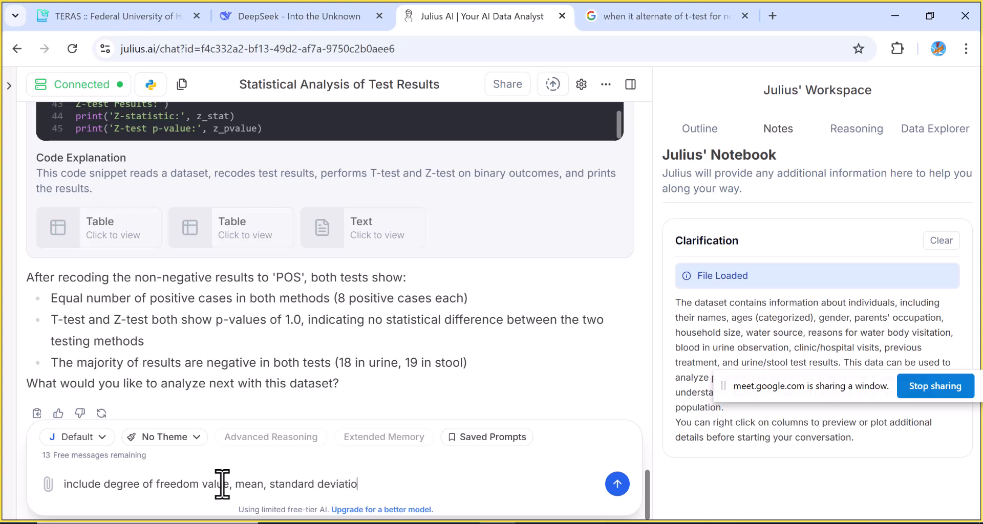
pyautogui.write('n to the t-test tab')
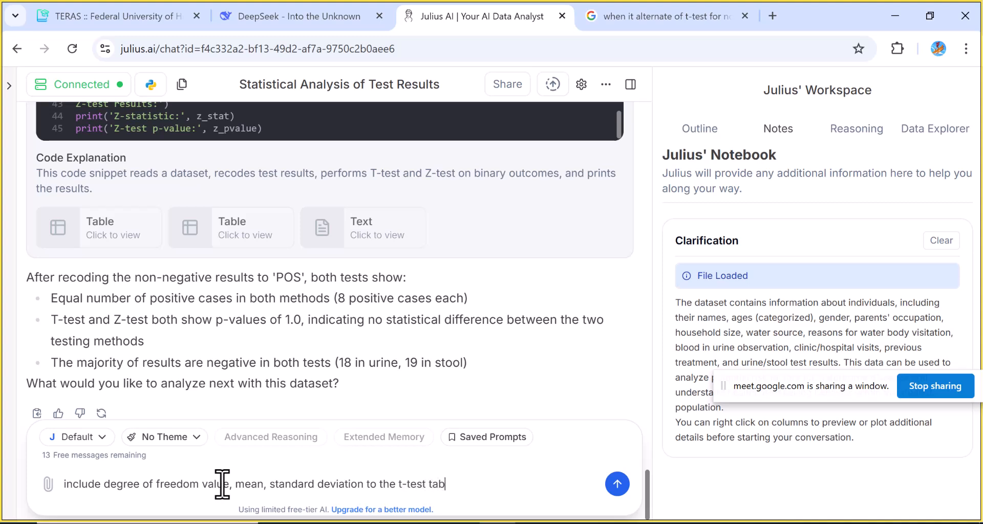
pyautogui.write('le result')
pyautogui.moveTo(61, 482); pyautogui.dragTo(526, 466)
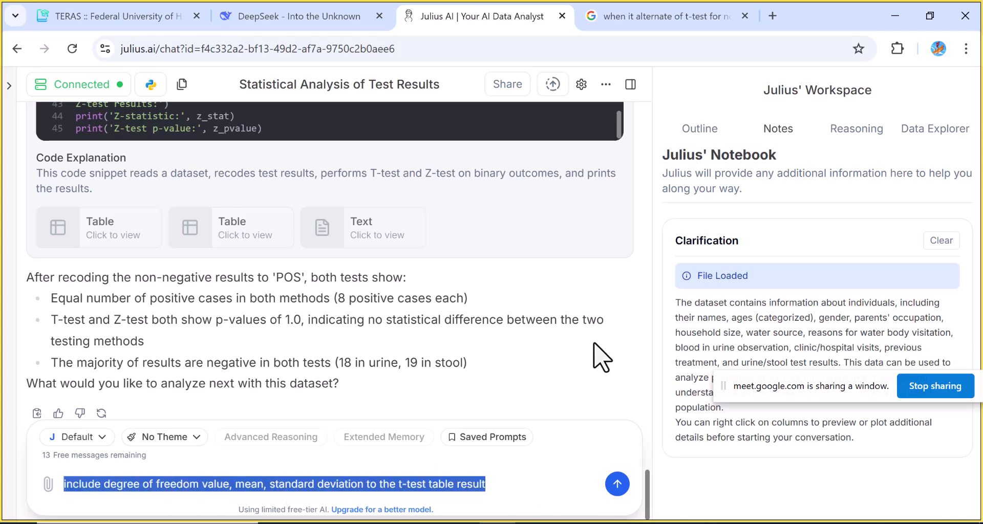
pyautogui.press('Return')
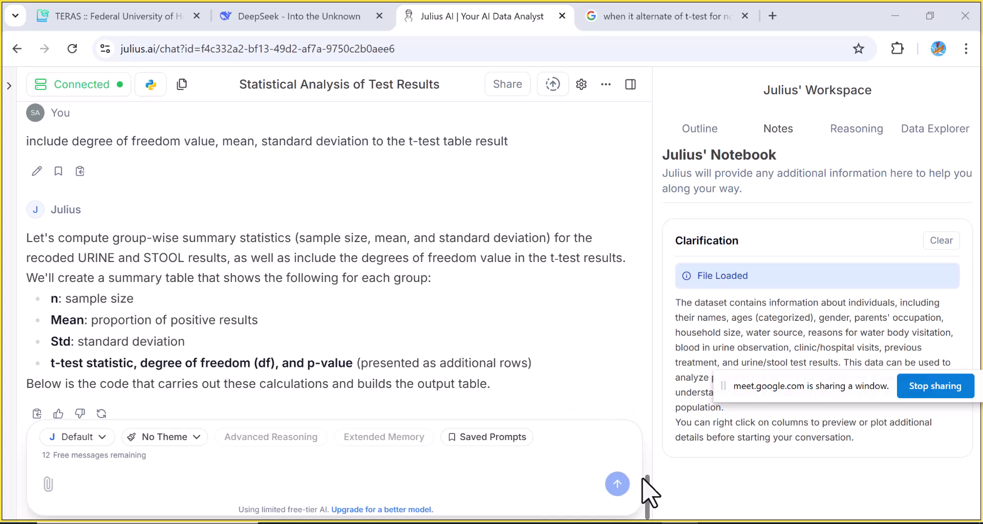
# Scroll through the new response to review the group statistics and T-test summary tables
pyautogui.moveTo(640, 485); pyautogui.dragTo(641, 451)
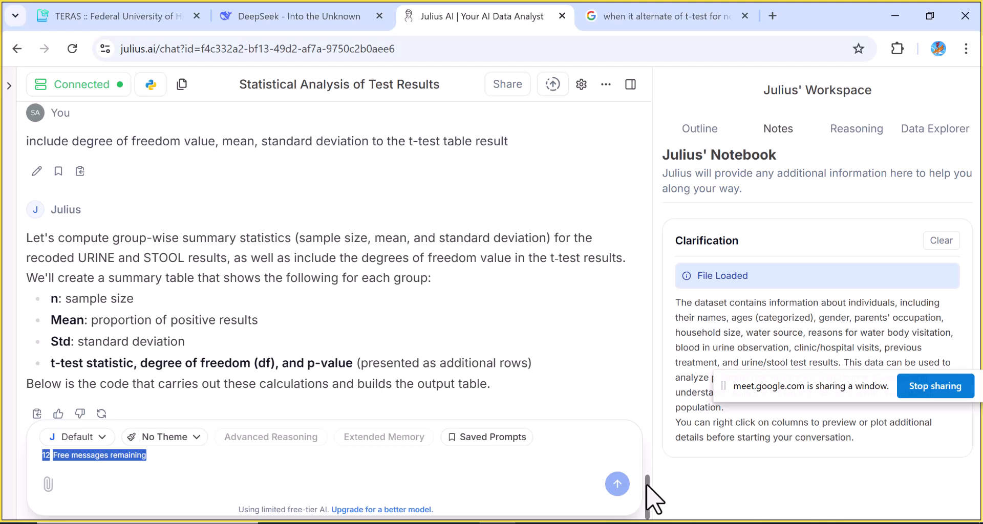
pyautogui.moveTo(646, 485)
pyautogui.mouseDown()
pyautogui.moveTo(644, 442)
pyautogui.moveTo(652, 501)
pyautogui.mouseUp()
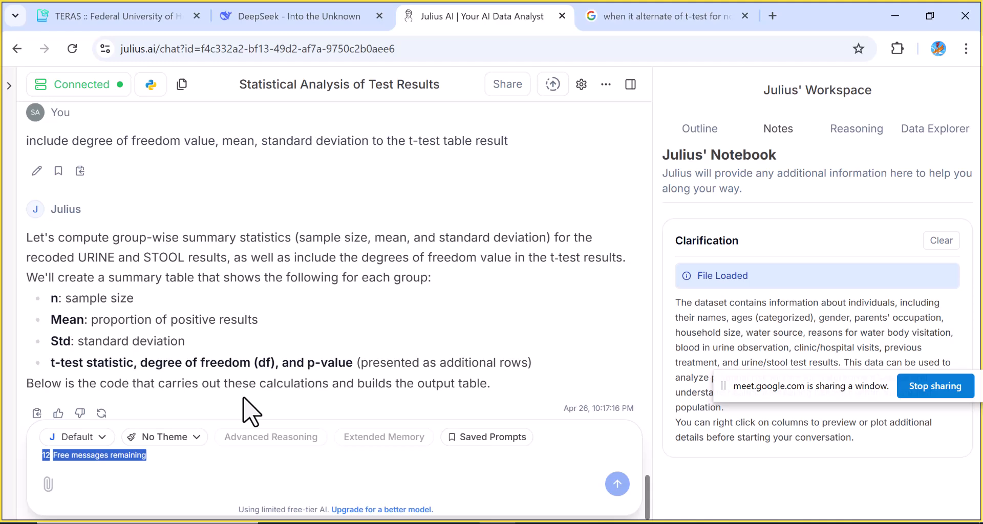
pyautogui.click(330, 374)
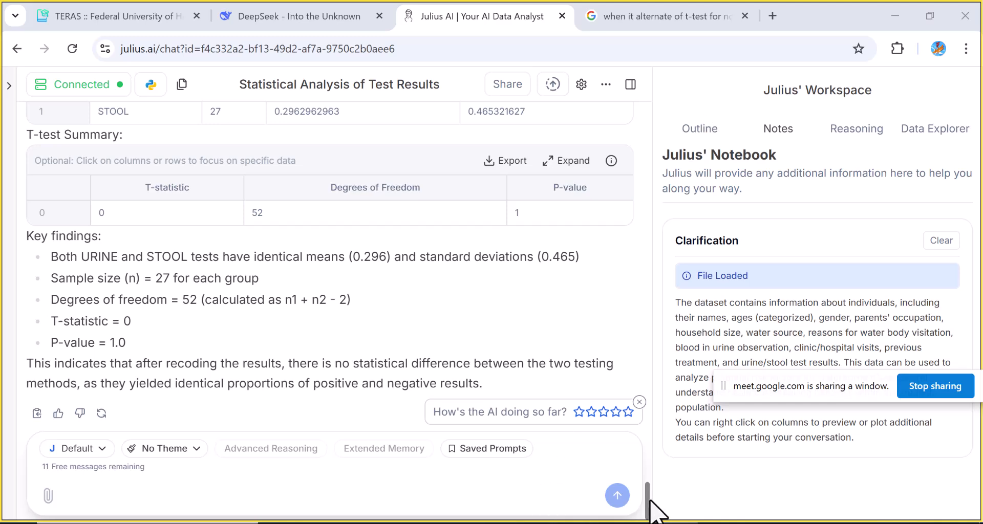
pyautogui.moveTo(648, 501)
pyautogui.mouseDown()
pyautogui.moveTo(653, 460)
pyautogui.moveTo(650, 483)
pyautogui.mouseUp()
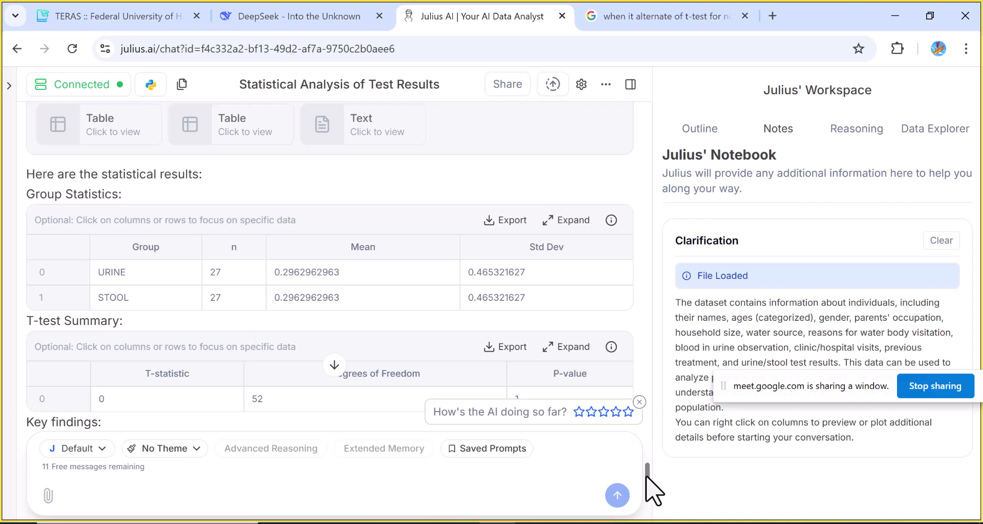
pyautogui.moveTo(646, 477)
pyautogui.mouseDown()
pyautogui.moveTo(649, 434)
pyautogui.moveTo(643, 493)
pyautogui.mouseUp()
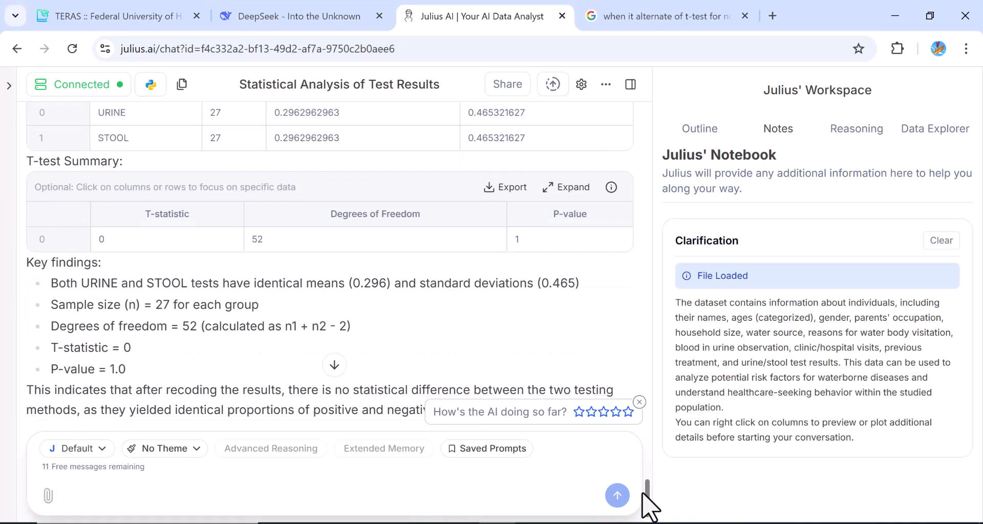